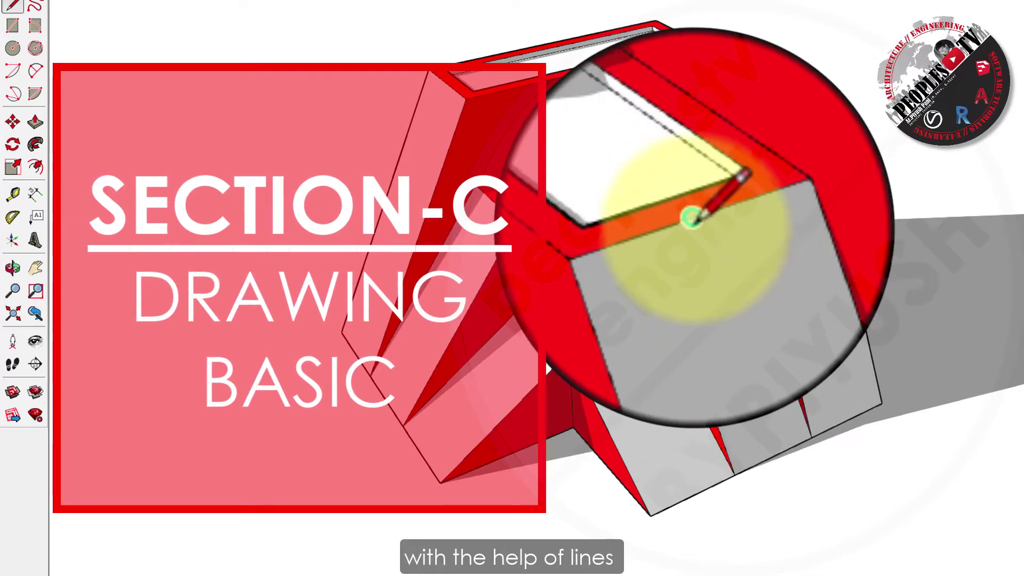
- After cancelling a first attempt, start the edge chain from the edge midpoint to the next outline corner
{"action": "left_click", "coordinate": [691, 218]}
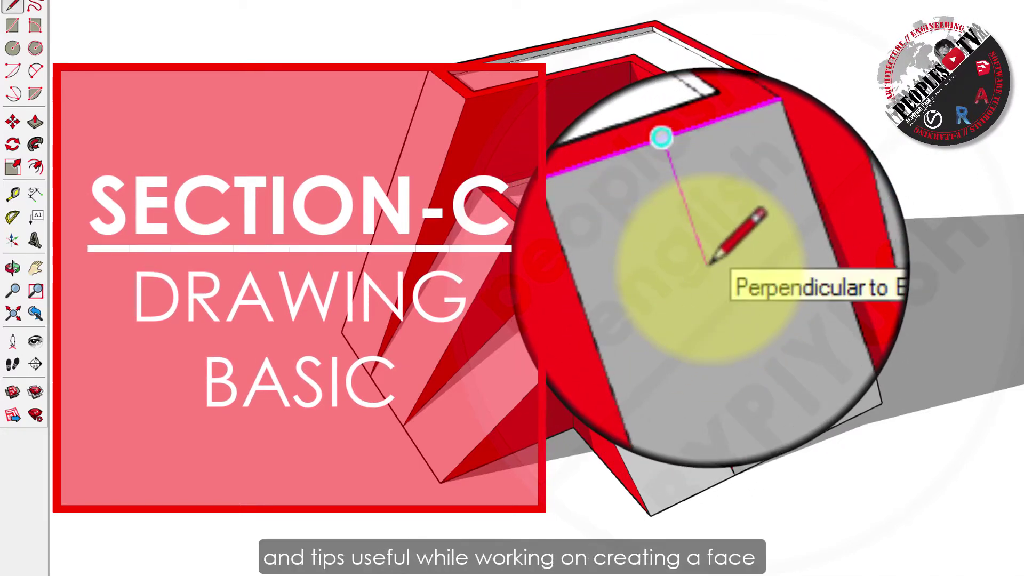
{"action": "key", "text": "Escape"}
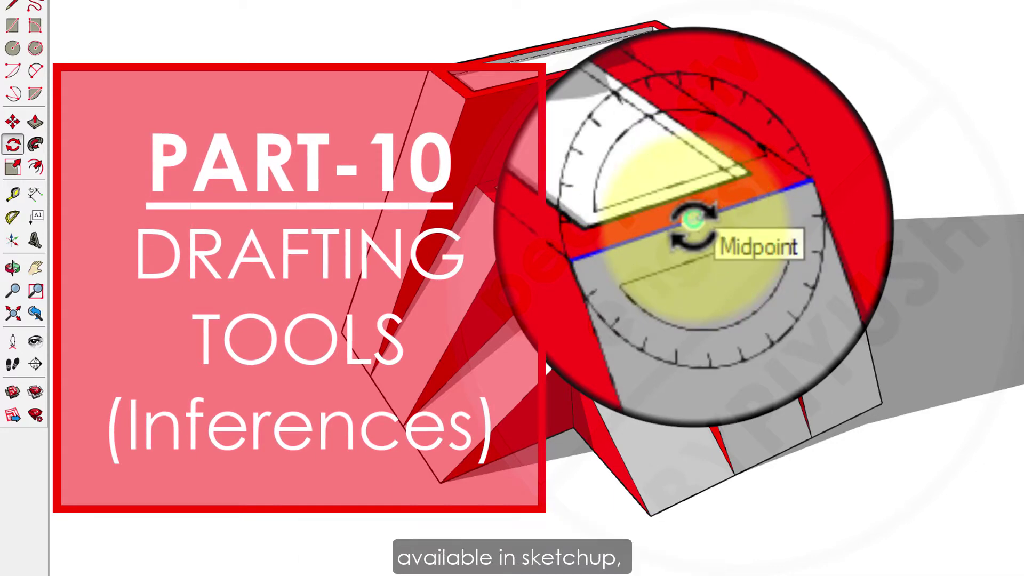
{"action": "key", "text": "c"}
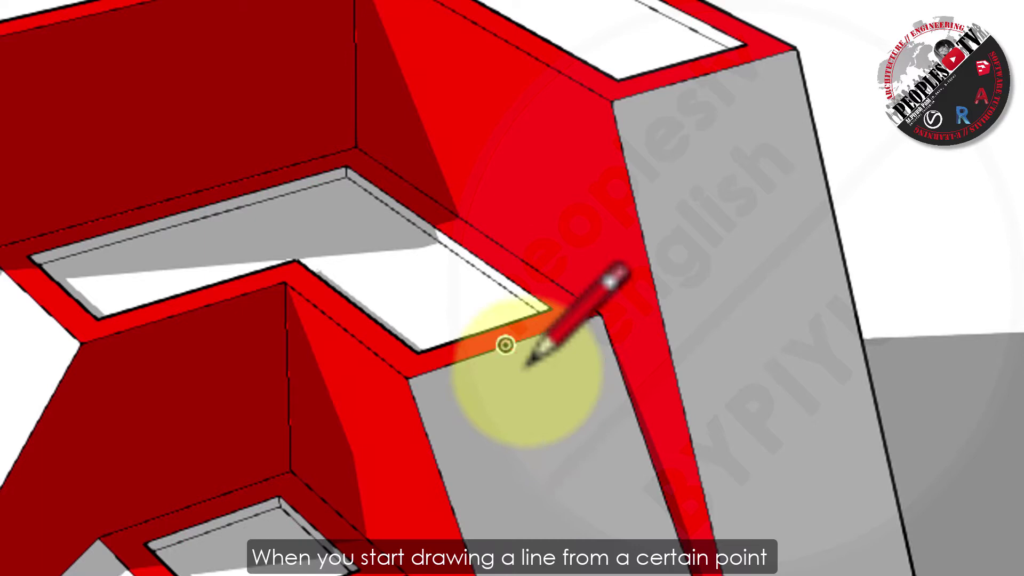
{"action": "left_click", "coordinate": [505, 345]}
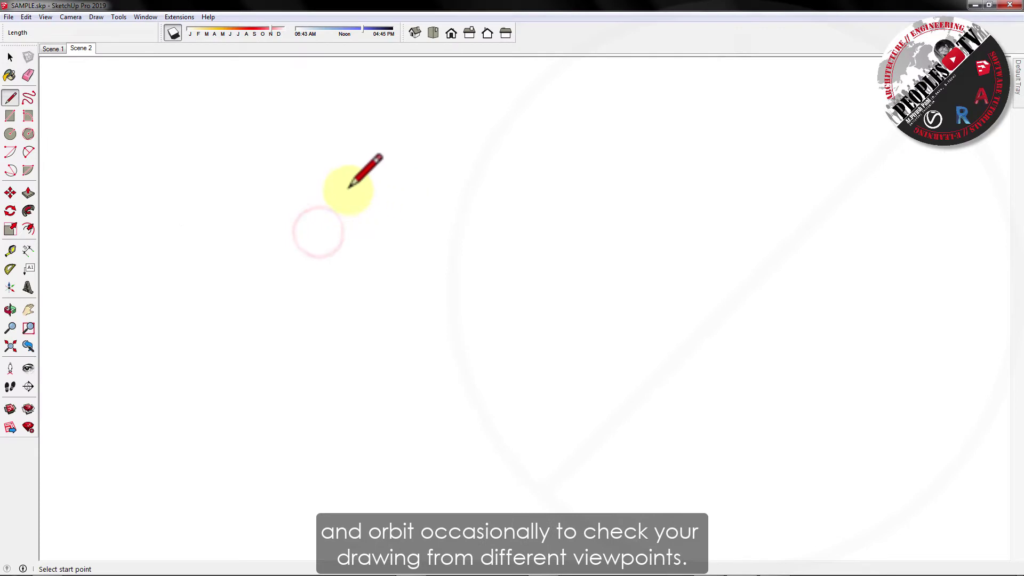
{"action": "left_click", "coordinate": [347, 186]}
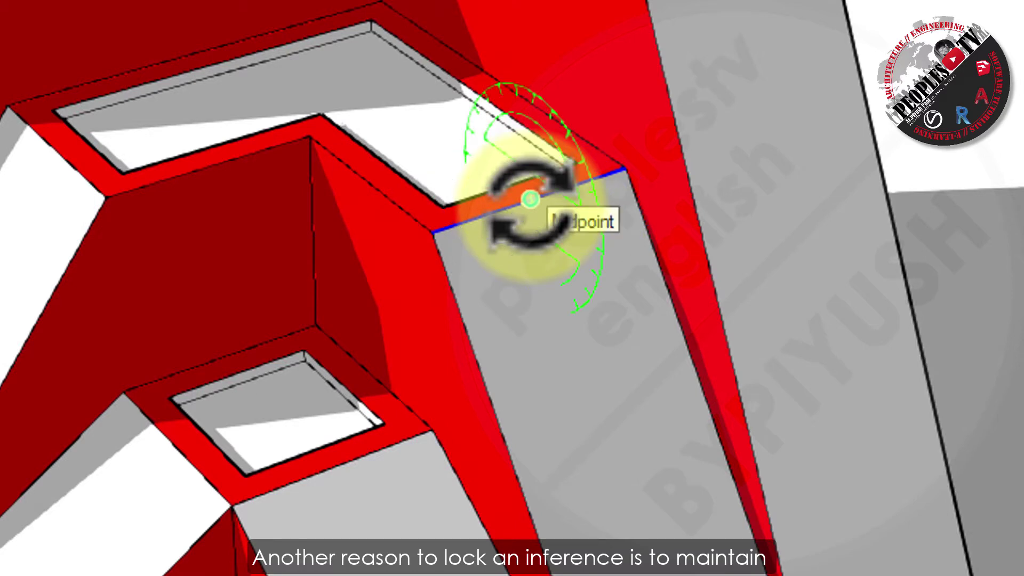
- Lock the rotation protractor to a different plane with the Left arrow key
{"action": "key", "text": "Left"}
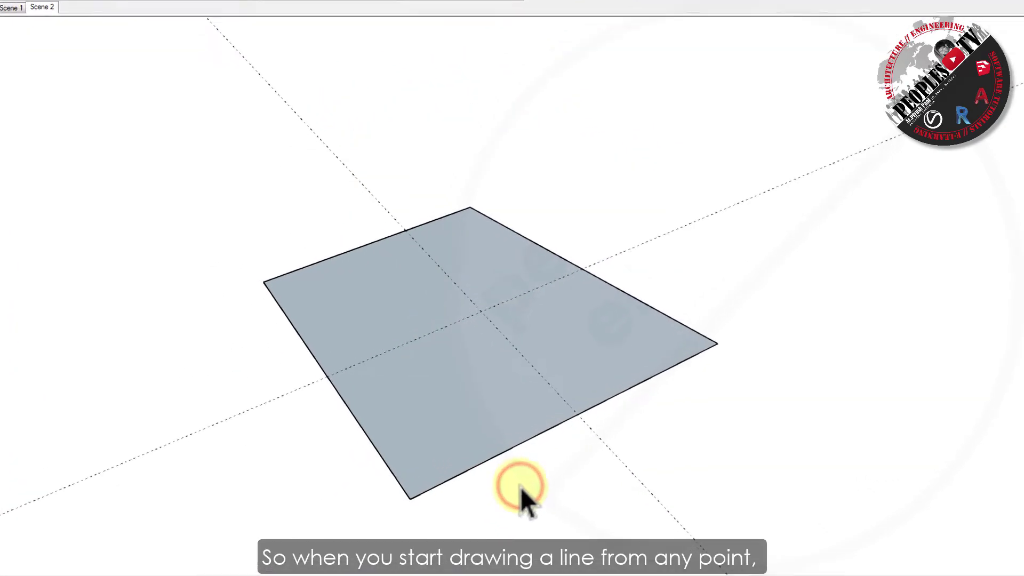
{"action": "key", "text": "l"}
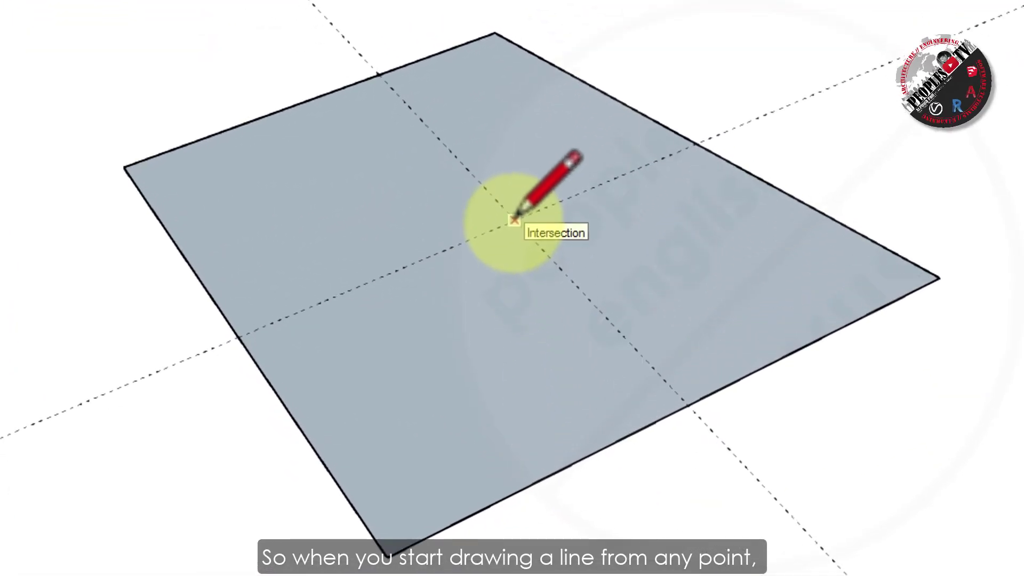
{"action": "left_click", "coordinate": [514, 219]}
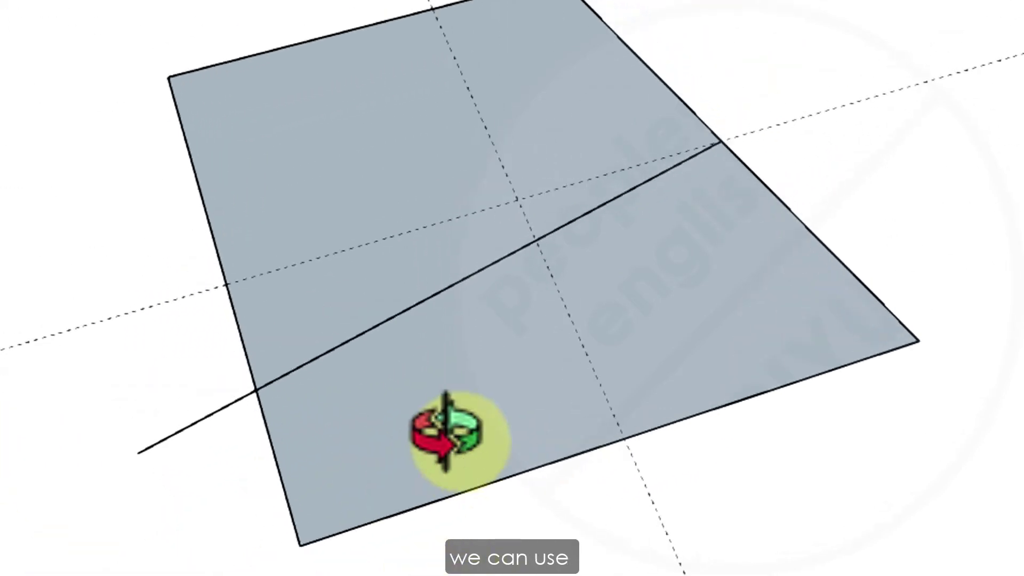
{"action": "key", "text": "ctrl+z"}
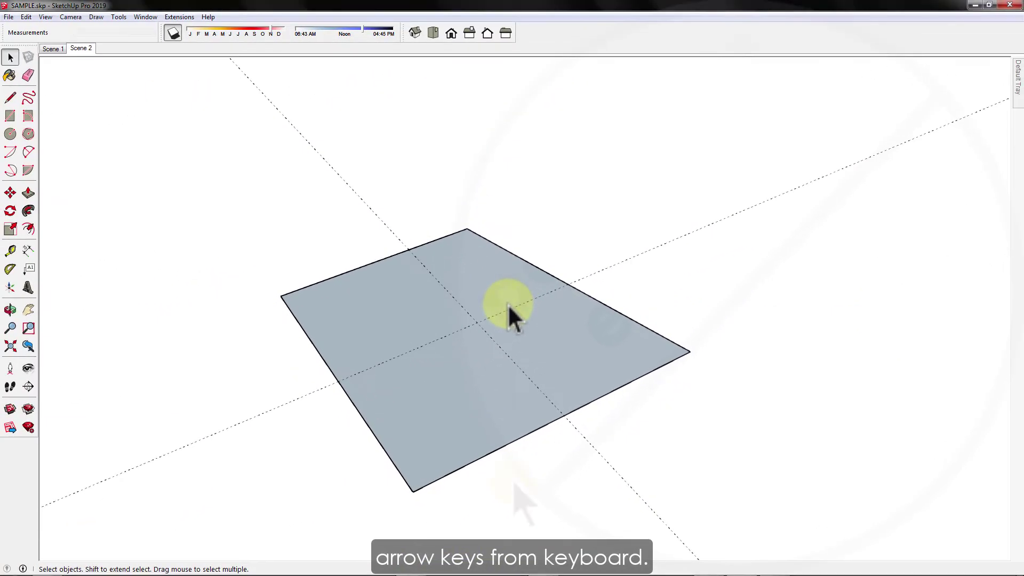
{"action": "left_click", "coordinate": [512, 480]}
{"action": "key", "text": "l"}
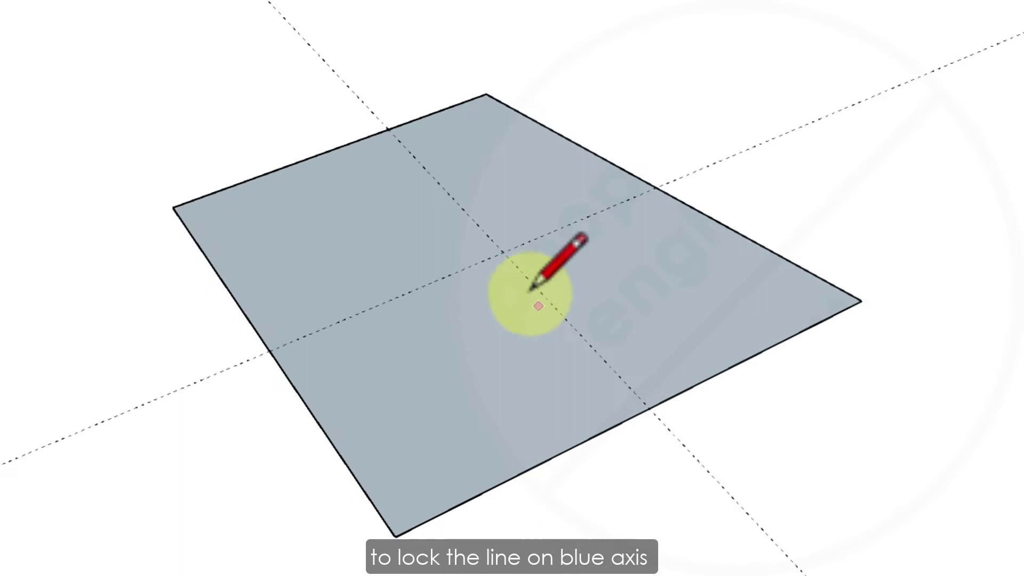
{"action": "left_click", "coordinate": [513, 221]}
{"action": "key", "text": "Up"}
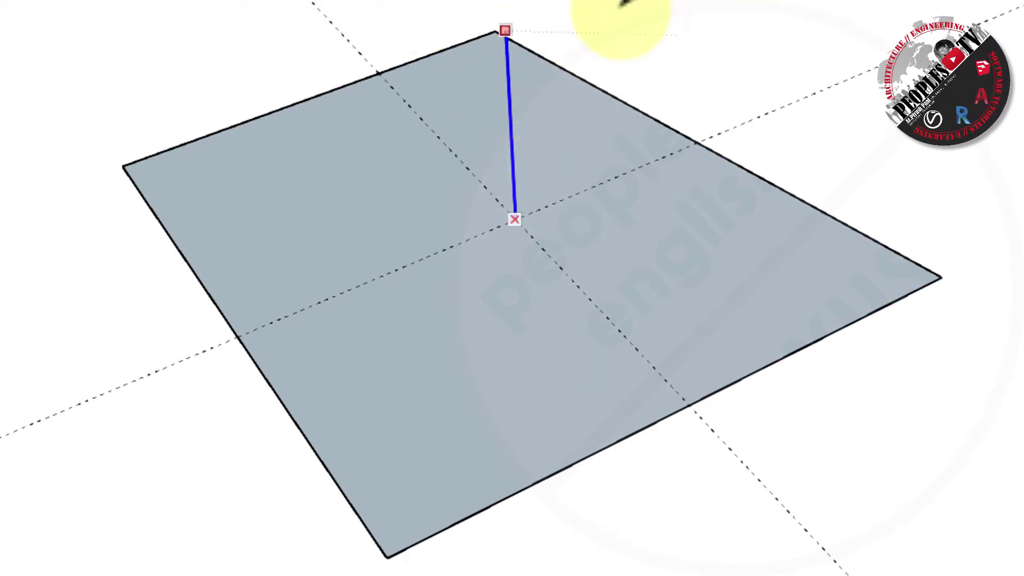
{"action": "key", "text": "Left"}
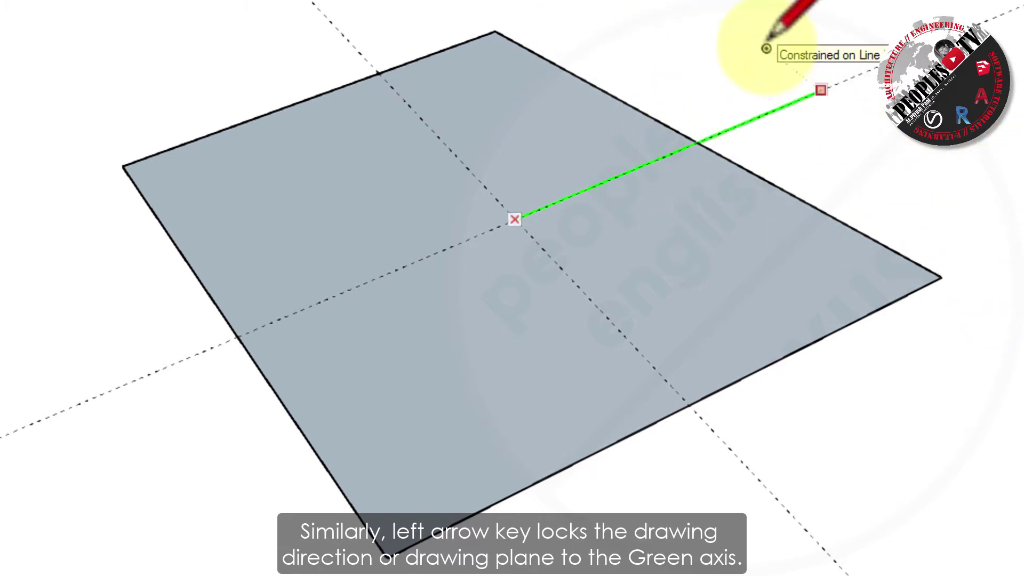
{"action": "key", "text": "Right"}
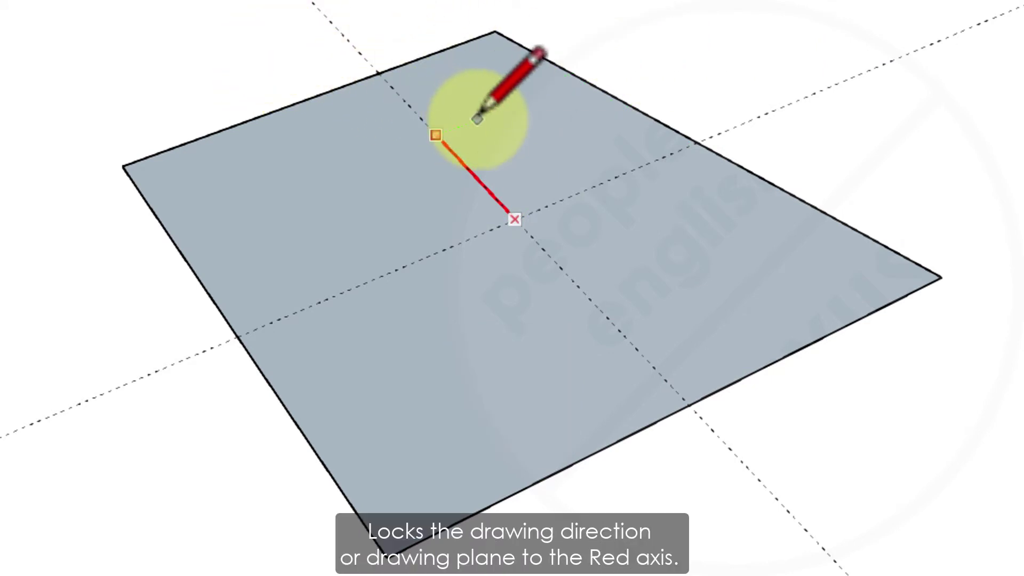
{"action": "key", "text": "Down"}
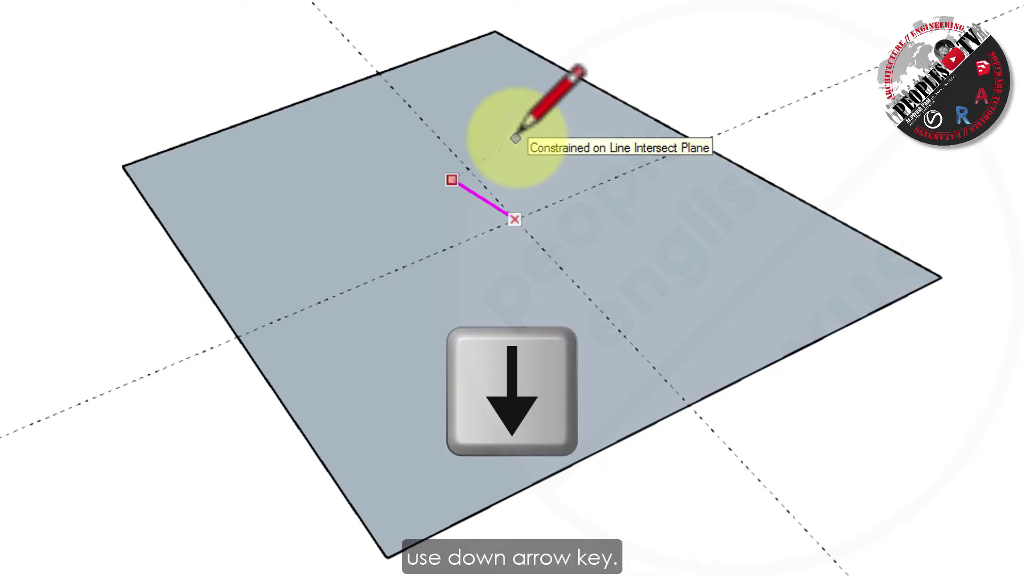
{"action": "key", "text": "Down"}
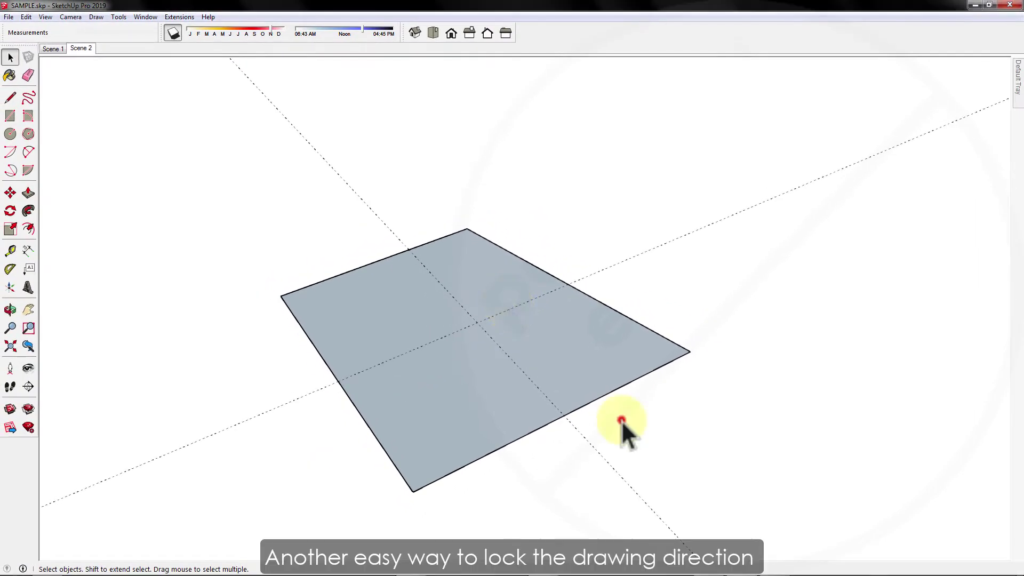
- Draw a line from the rectangle's centre to its corner, locked to the blue axis, then return to Scene 1
{"action": "left_click", "coordinate": [623, 421]}
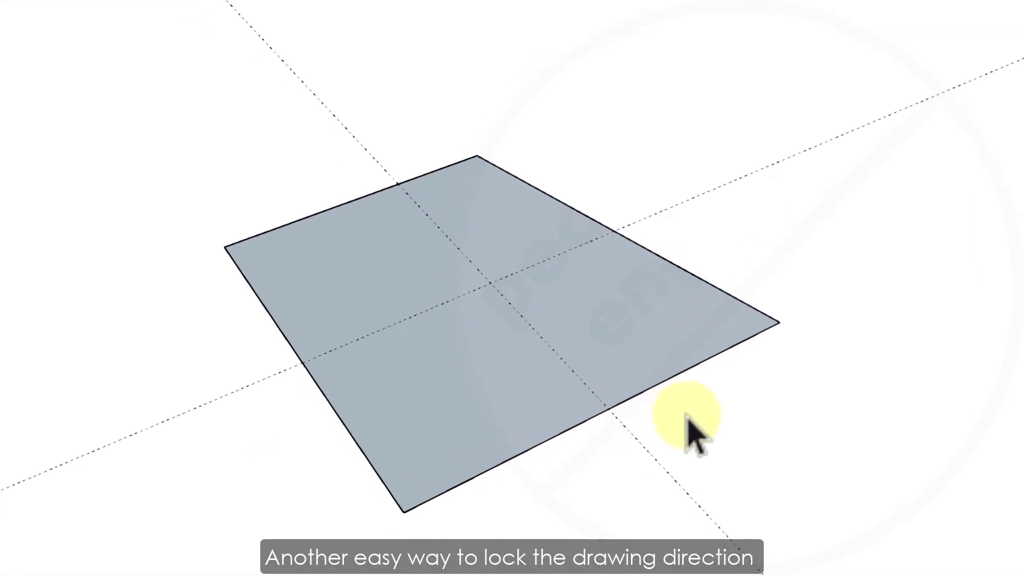
{"action": "key", "text": "l"}
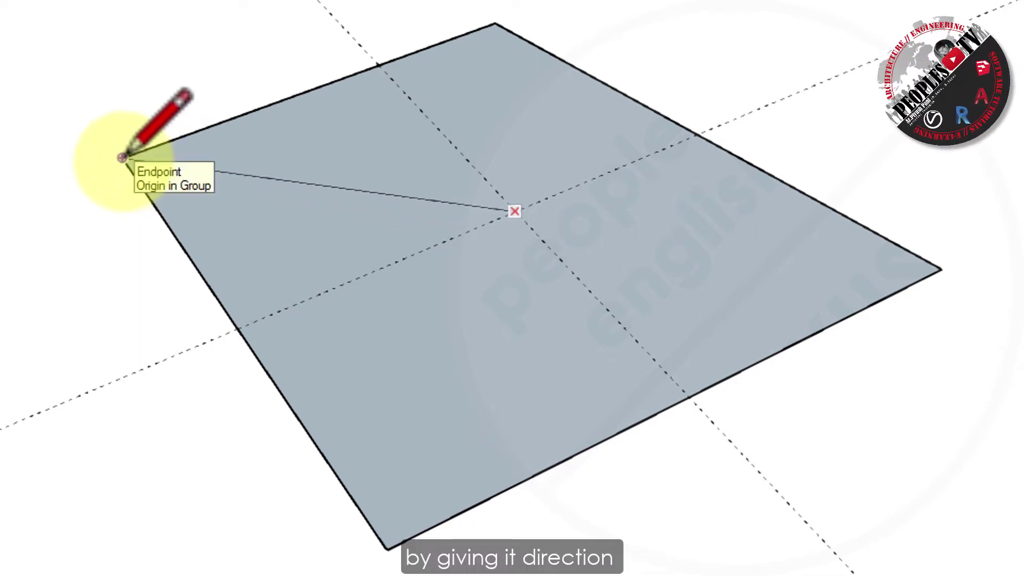
{"action": "left_click", "coordinate": [122, 157]}
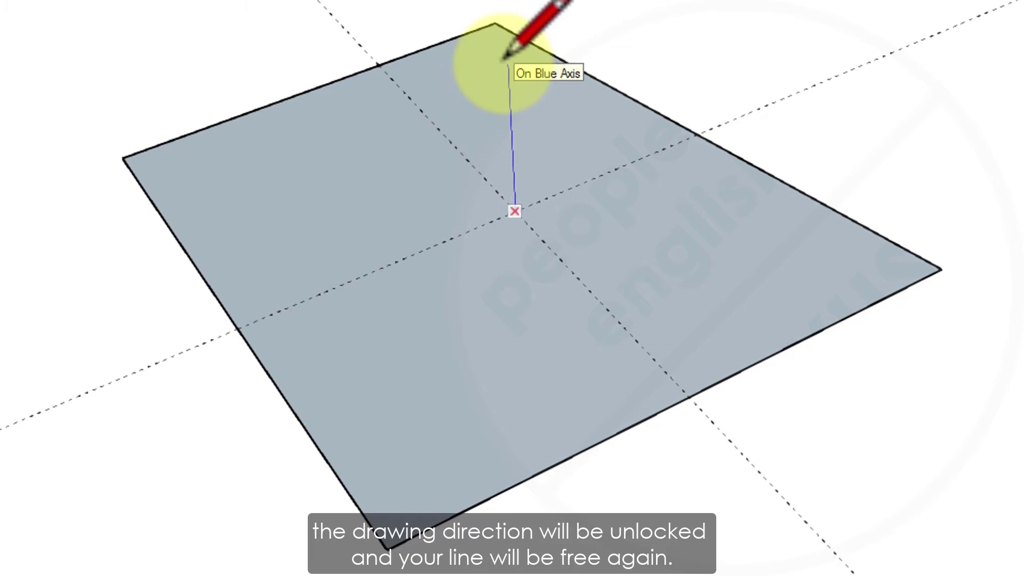
{"action": "key", "text": "shift"}
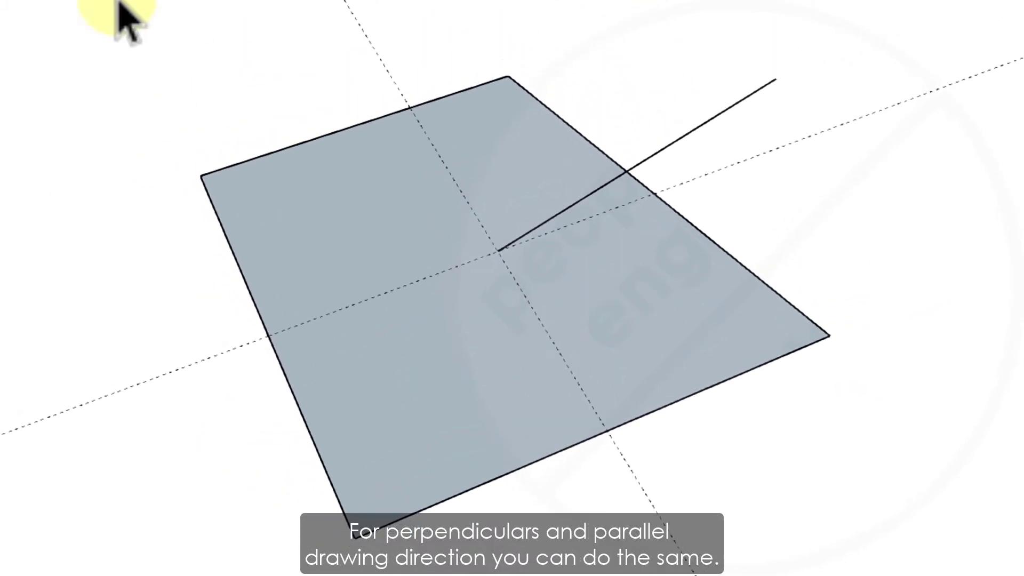
{"action": "left_click", "coordinate": [118, 3]}
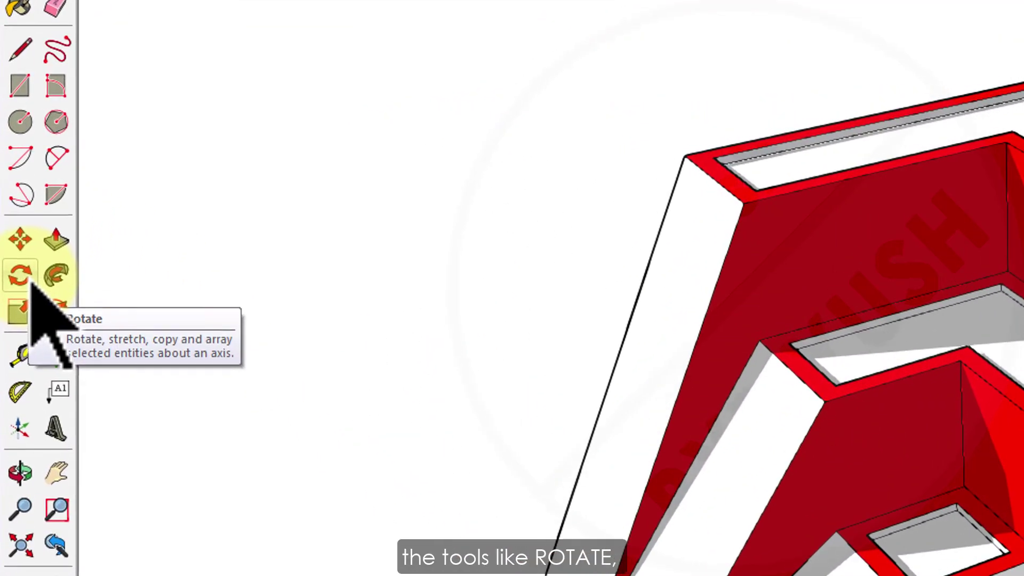
- Rotate the group about its corner endpoint with the rotation locked to the green axis
{"action": "left_click", "coordinate": [20, 266]}
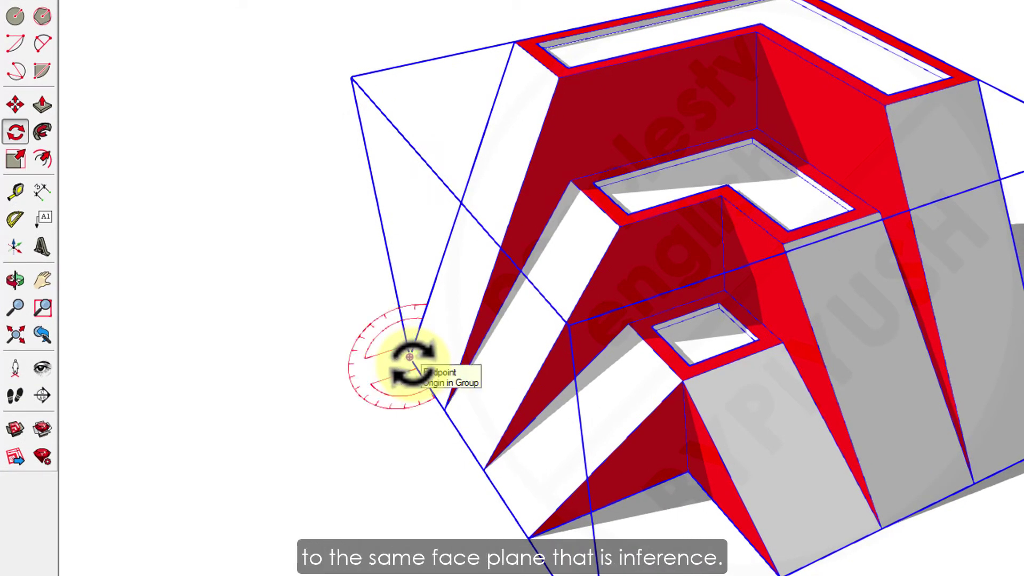
{"action": "key", "text": "ctrl+t"}
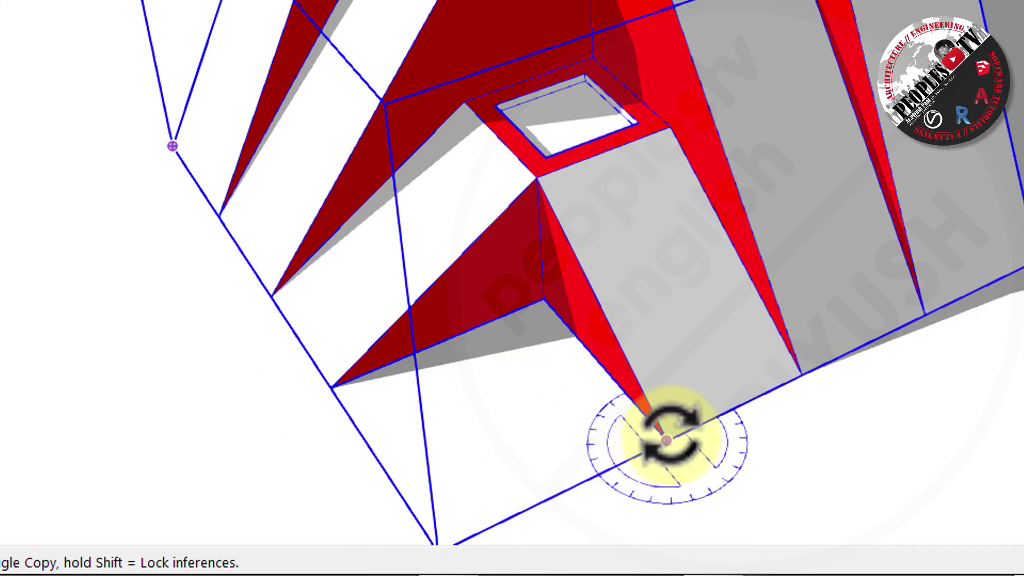
{"action": "key", "text": "Left"}
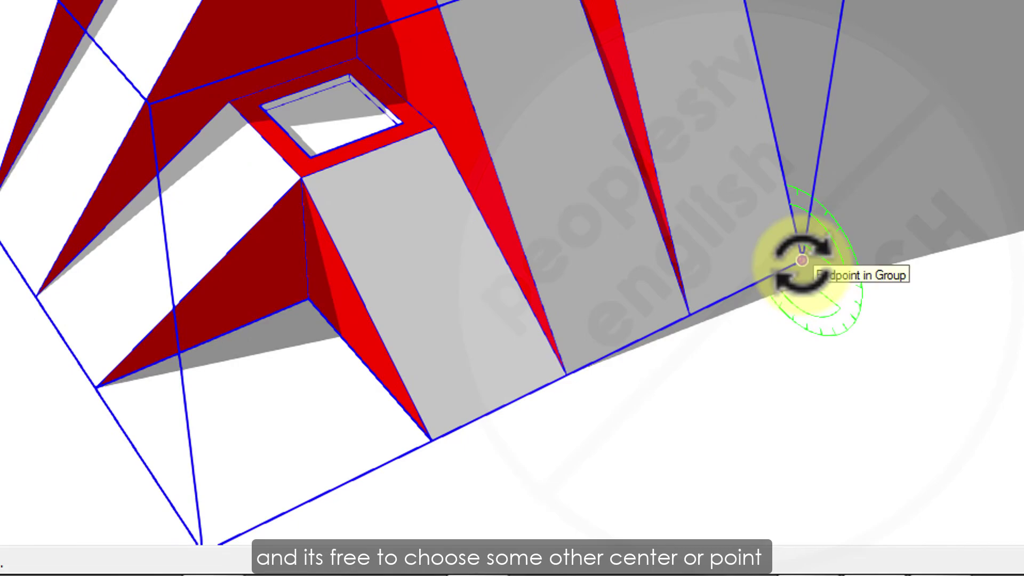
{"action": "left_click", "coordinate": [801, 260]}
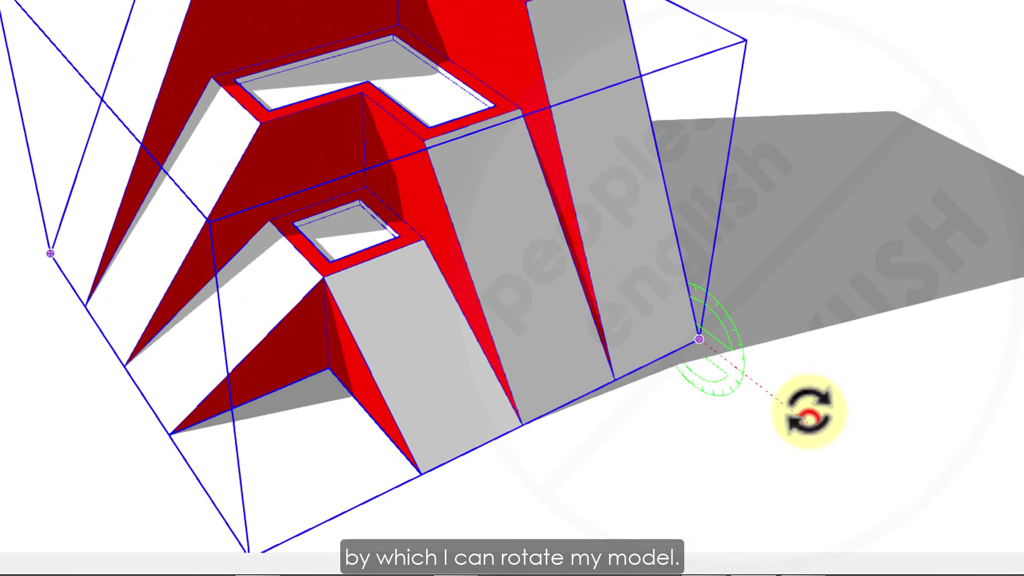
{"action": "left_click", "coordinate": [810, 418]}
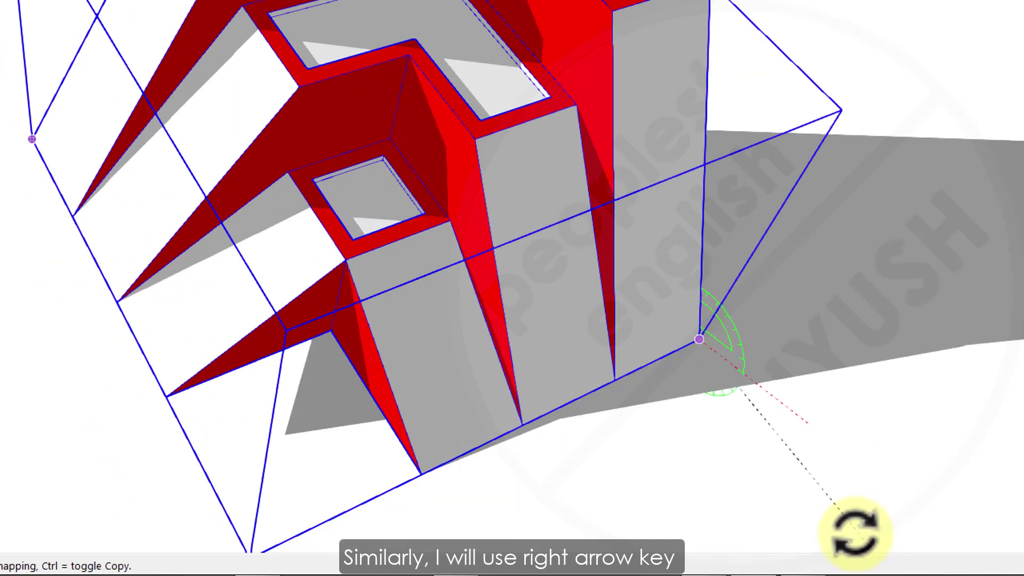
{"action": "left_click", "coordinate": [853, 533]}
- Restart the rotation locked to the red axis, centred on the step vertex, and set its reference direction
{"action": "key", "text": "Right"}
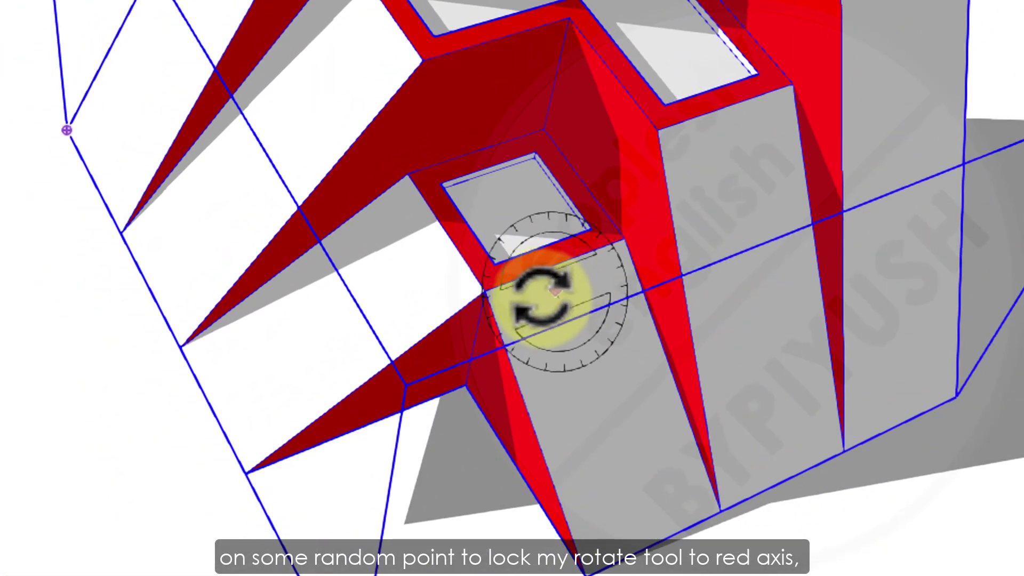
{"action": "left_click", "coordinate": [490, 307]}
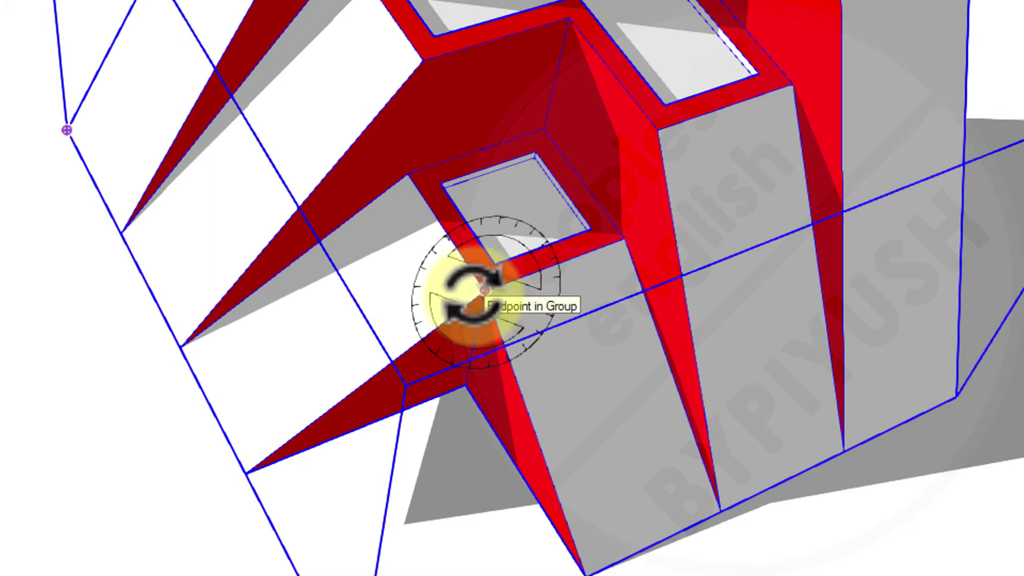
{"action": "key", "text": "Right"}
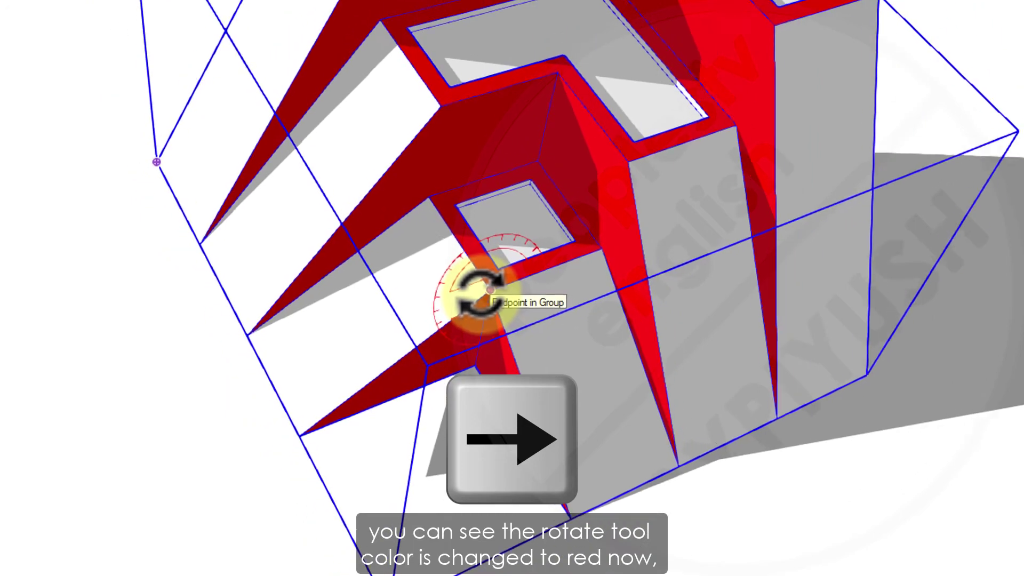
{"action": "left_click", "coordinate": [484, 291]}
{"action": "left_click", "coordinate": [64, 435]}
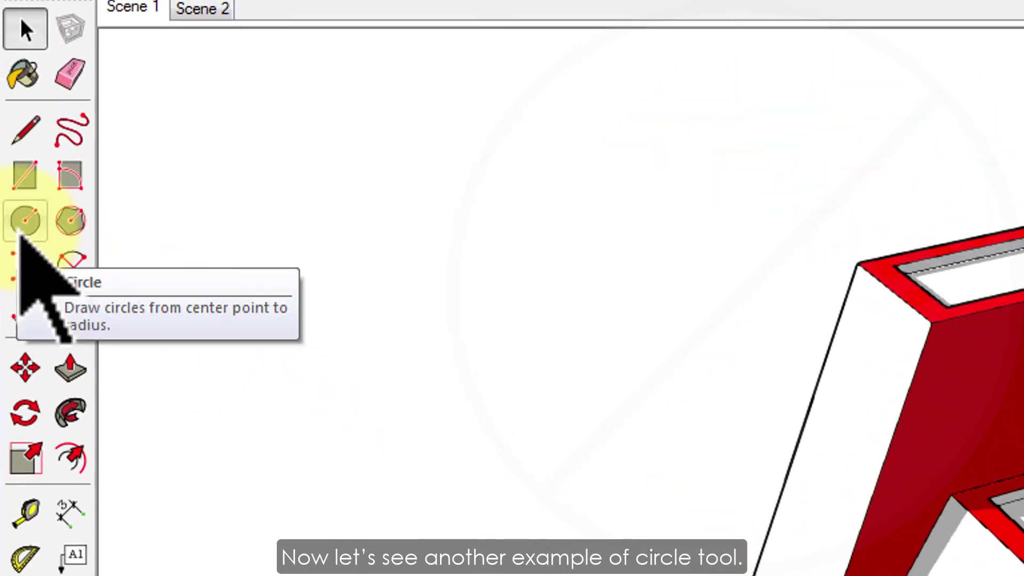
- Choose the Circle tool and lock its orientation to the sloped face with the Down arrow
{"action": "left_click", "coordinate": [25, 221]}
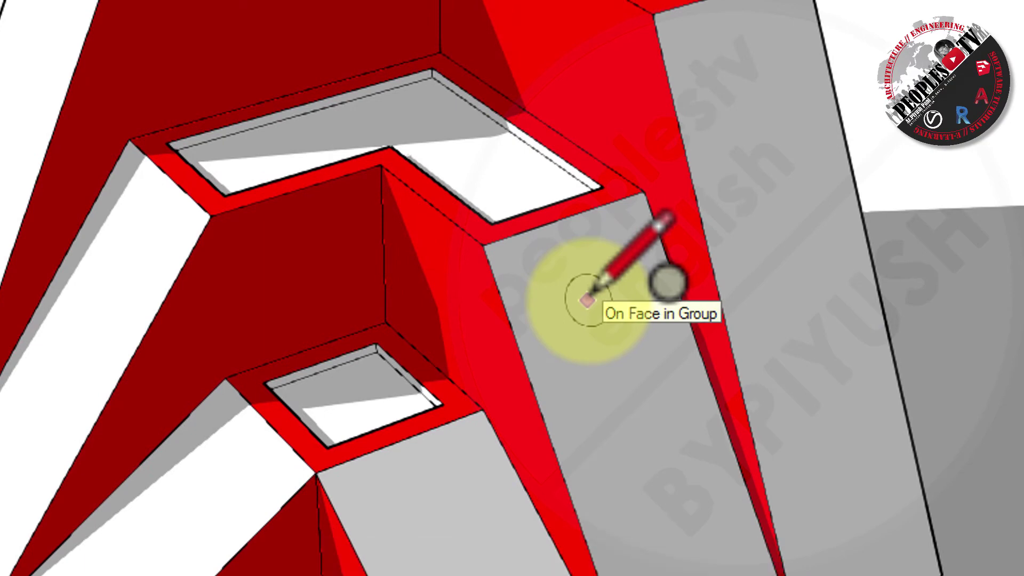
{"action": "key", "text": "shift"}
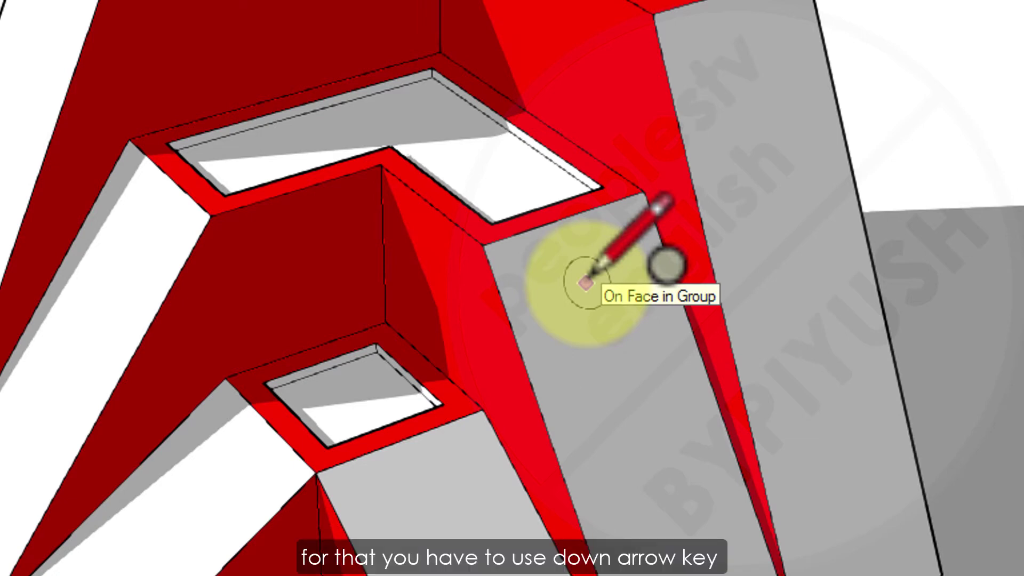
{"action": "key", "text": "Down"}
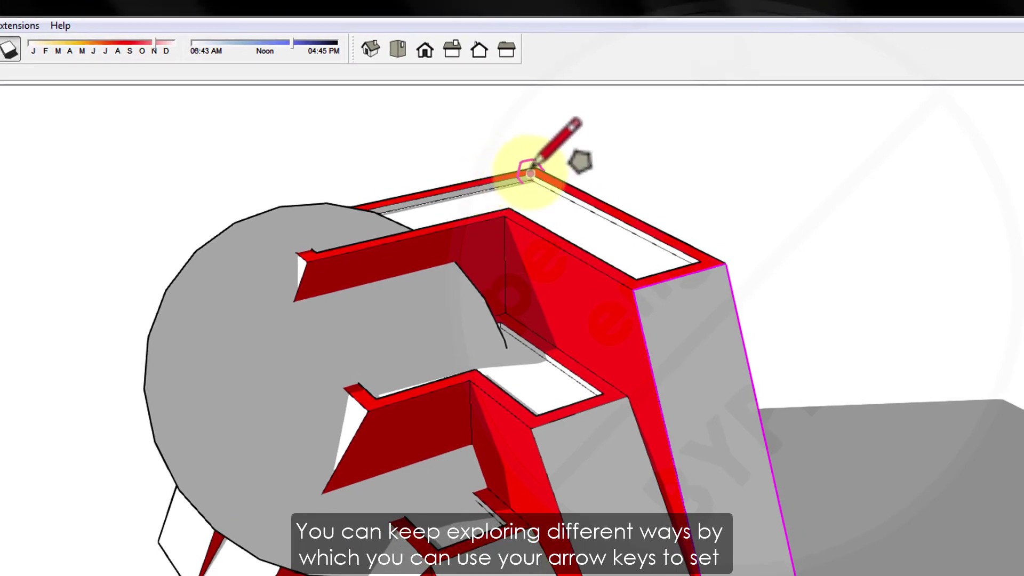
- Draw a polygon centred on the top-edge endpoint and sized outward, then orbit the view
{"action": "left_click", "coordinate": [530, 173]}
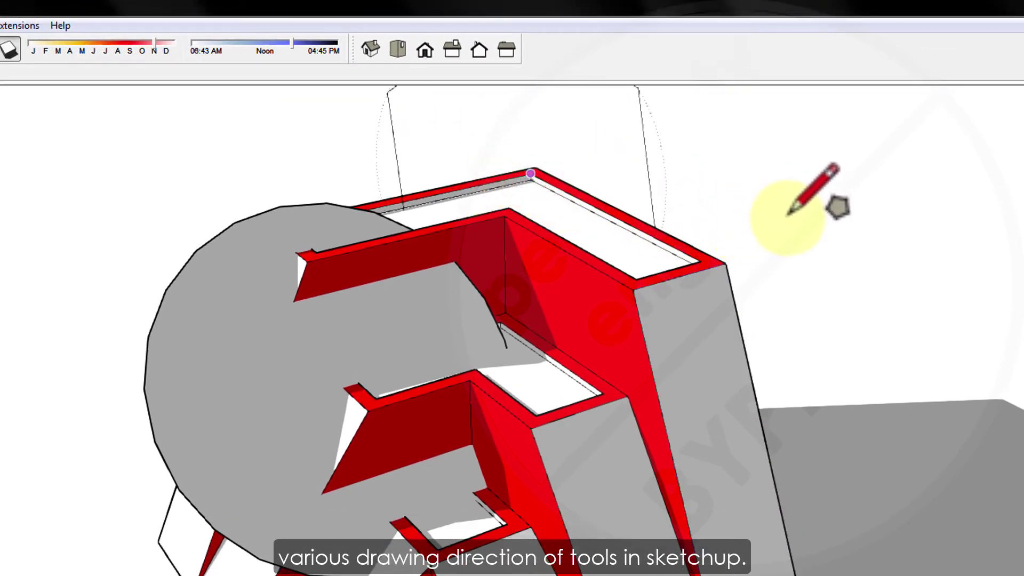
{"action": "left_click", "coordinate": [774, 223]}
{"action": "middle_click_drag", "start_coordinate": [607, 389], "coordinate": [511, 573]}
- Orbit and pan the view, switch to Select, and go back to the Scene 1 view
{"action": "mouse_move", "coordinate": [509, 488]}
{"action": "middle_mouse_down"}
{"action": "mouse_move", "coordinate": [137, 522]}
{"action": "mouse_move", "coordinate": [605, 511]}
{"action": "mouse_move", "coordinate": [654, 462]}
{"action": "mouse_move", "coordinate": [535, 488]}
{"action": "middle_mouse_up"}
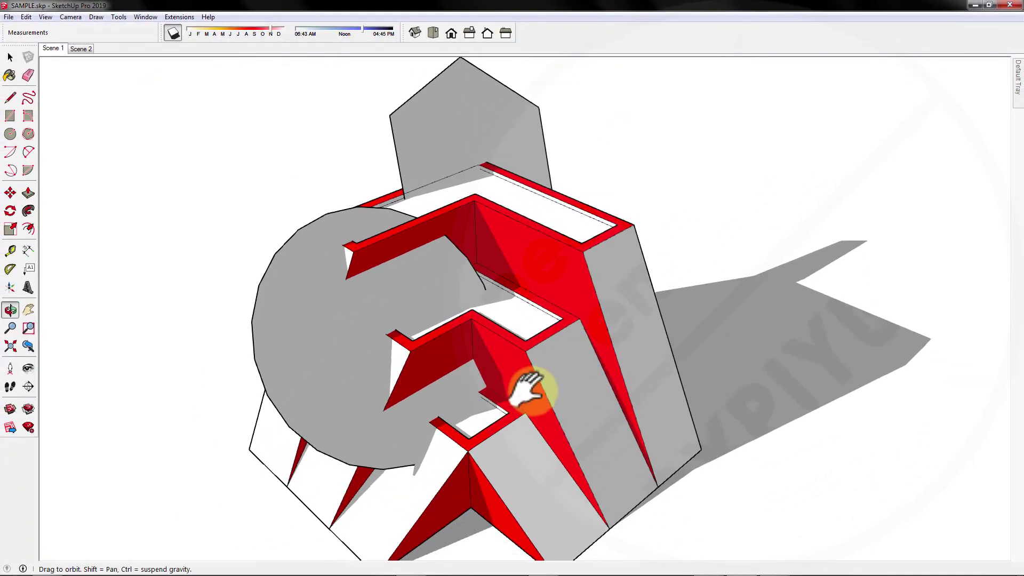
{"action": "middle_click_drag", "start_coordinate": [528, 389], "coordinate": [534, 376], "text": "shift"}
{"action": "key", "text": "space"}
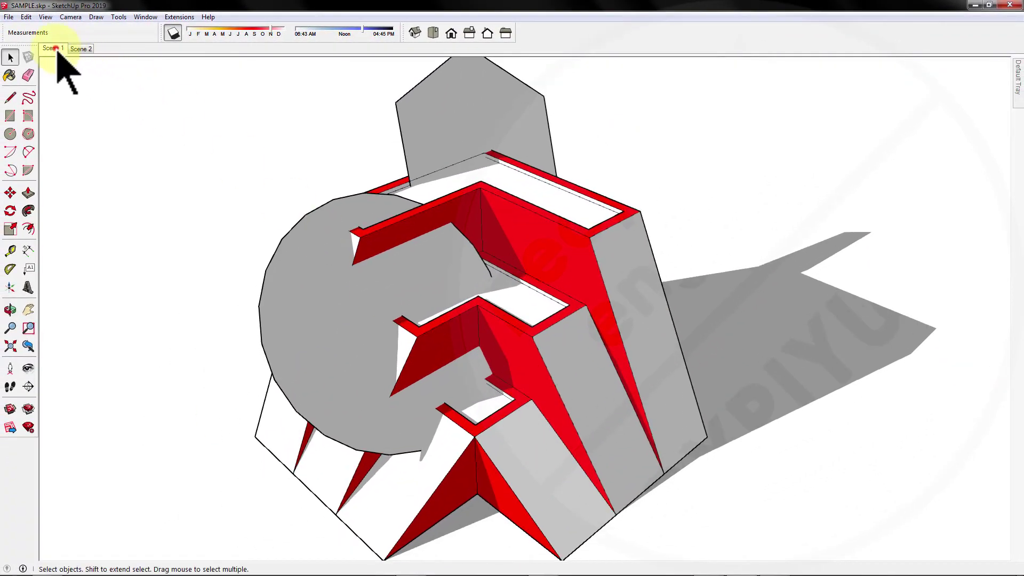
{"action": "left_click", "coordinate": [55, 48]}
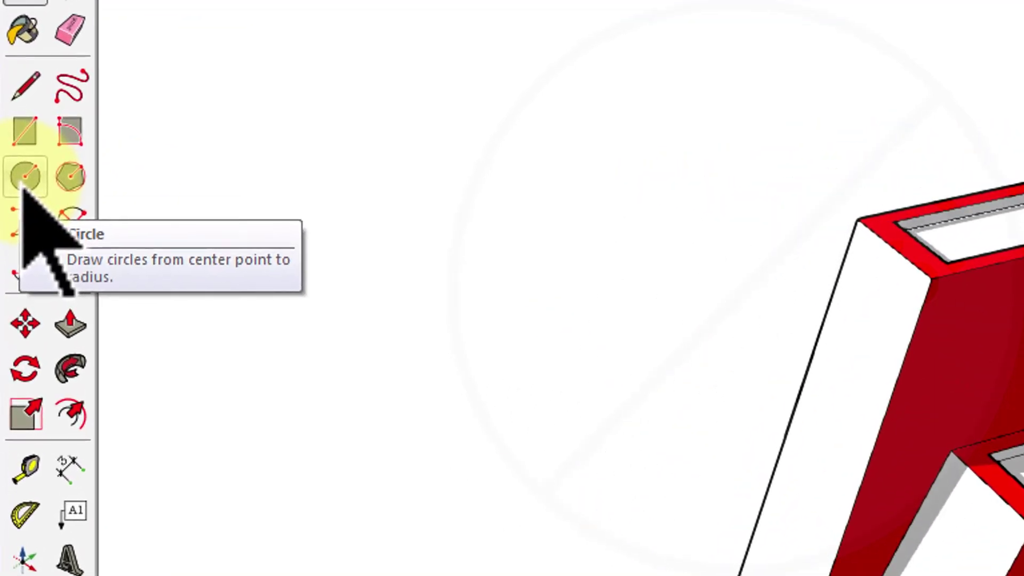
- Draw a small circle centred on the model's bottom endpoint, then orbit toward the hollow square tops
{"action": "left_click", "coordinate": [24, 179]}
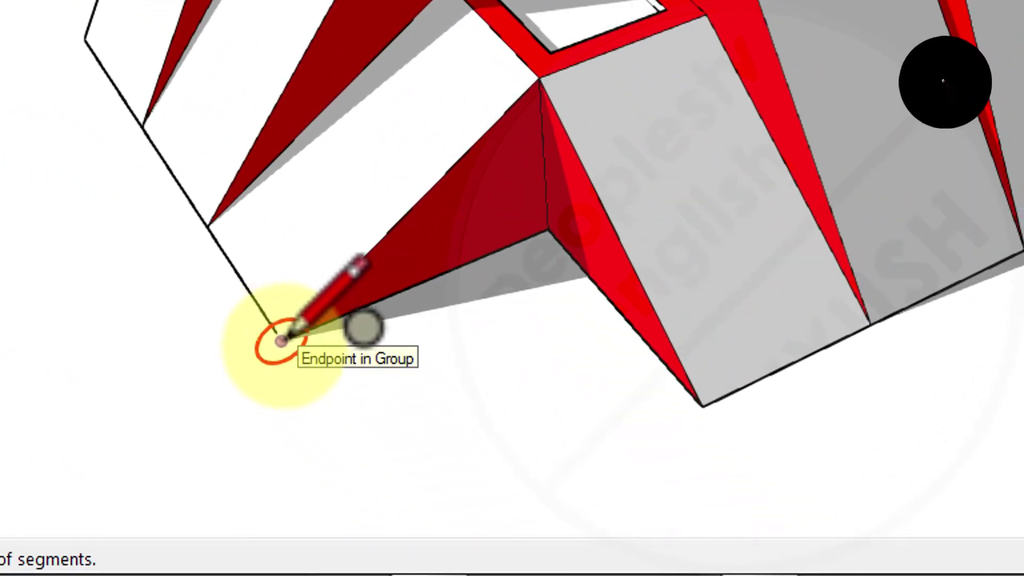
{"action": "left_click", "coordinate": [280, 342]}
{"action": "left_click", "coordinate": [149, 389]}
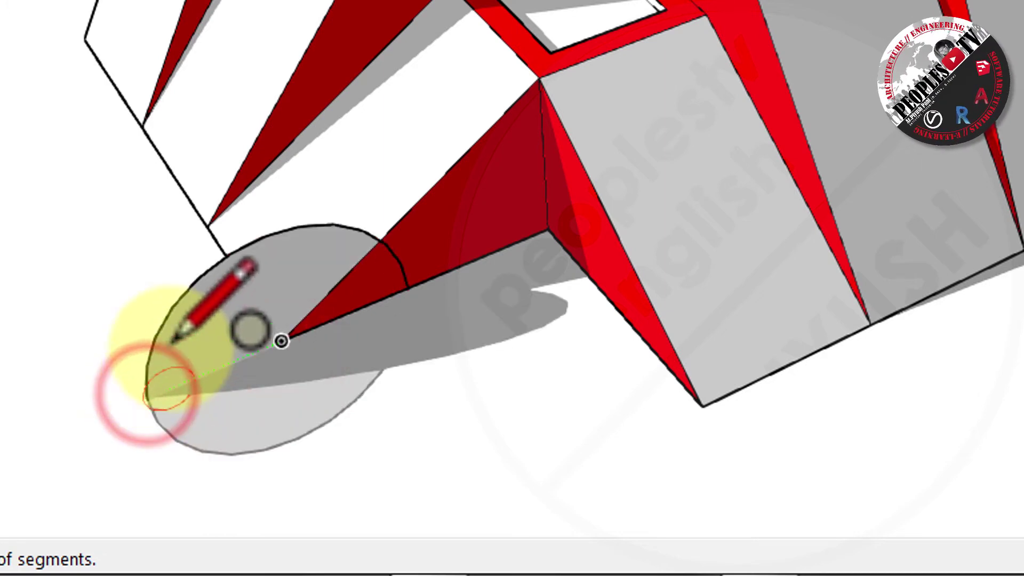
{"action": "middle_click_drag", "start_coordinate": [149, 142], "coordinate": [183, 213]}
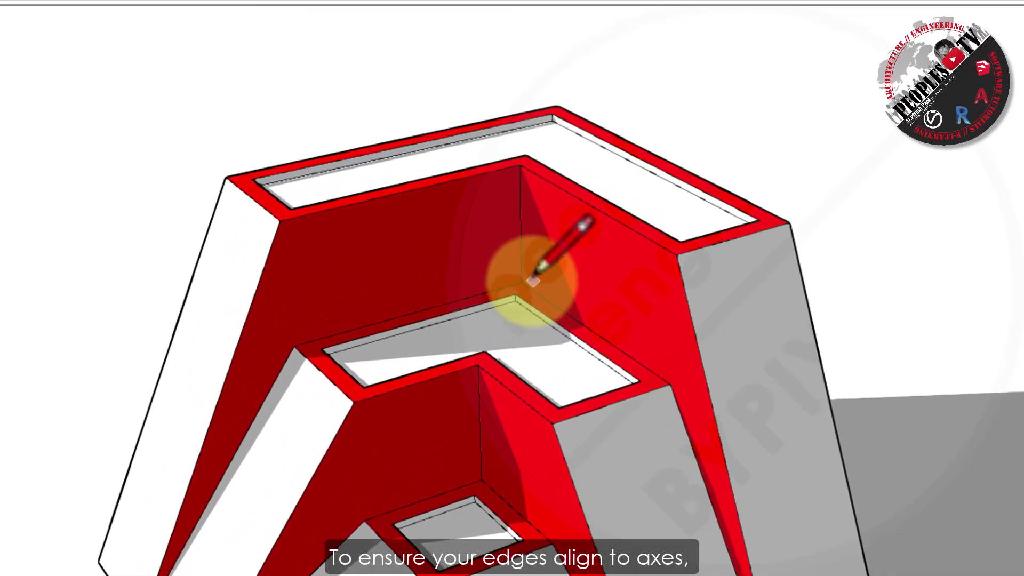
- Start a vertical line at the inner corner of the upper red recess
{"action": "left_click", "coordinate": [531, 282]}
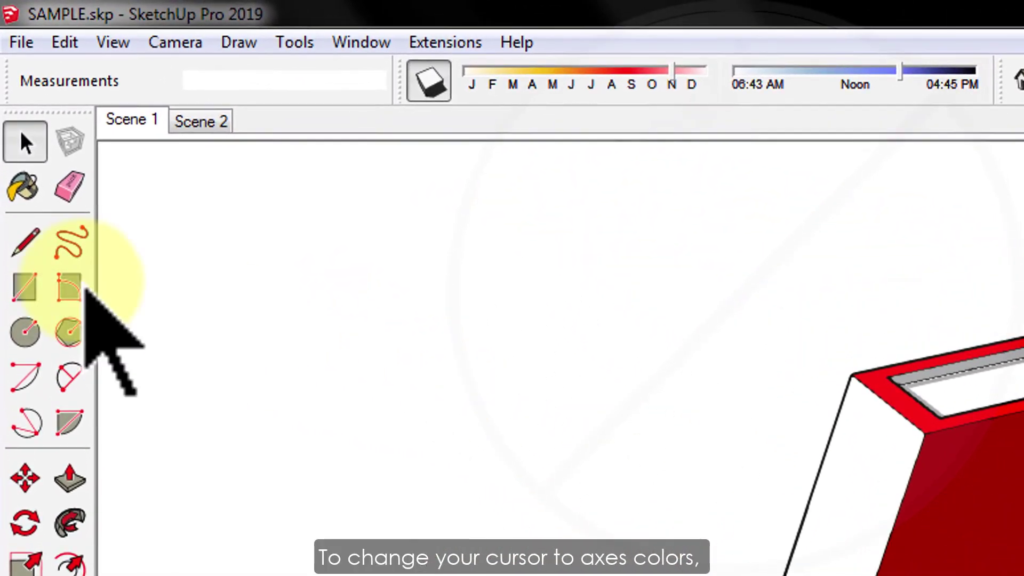
- With the Line tool active, enable Display crosshairs in Window > Preferences > Drawing and confirm
{"action": "left_click", "coordinate": [20, 198]}
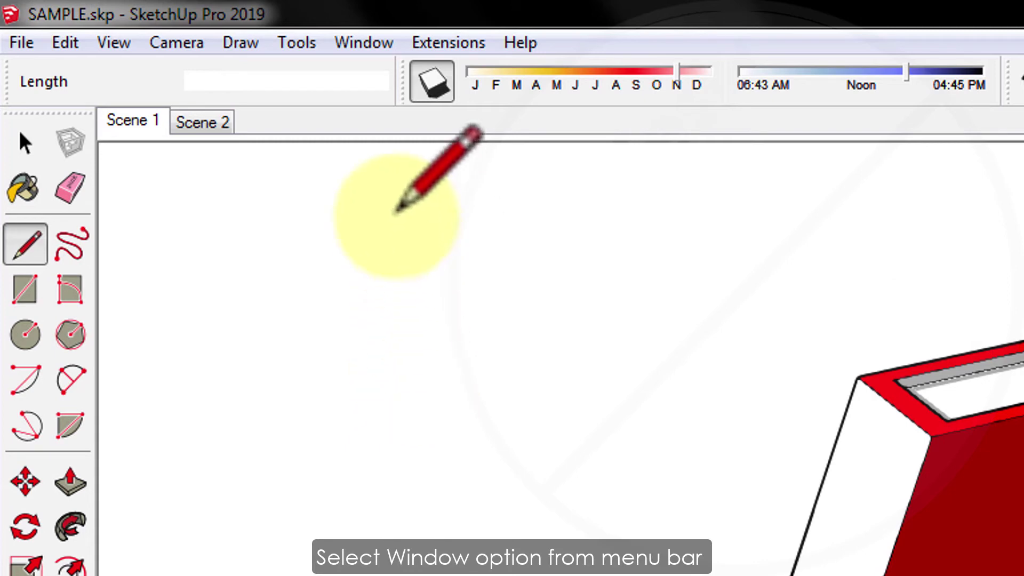
{"action": "left_click", "coordinate": [362, 44]}
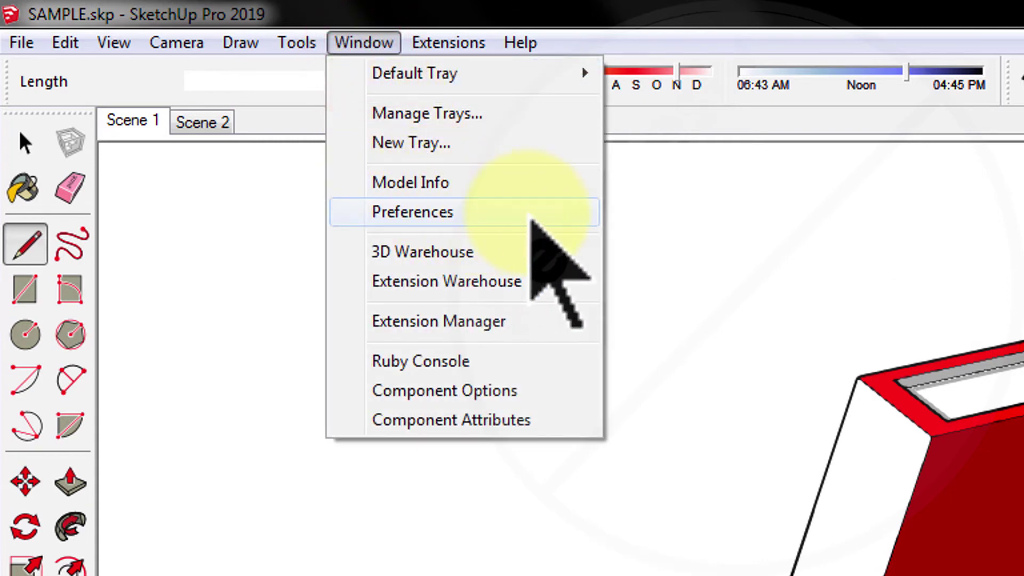
{"action": "left_click", "coordinate": [528, 213]}
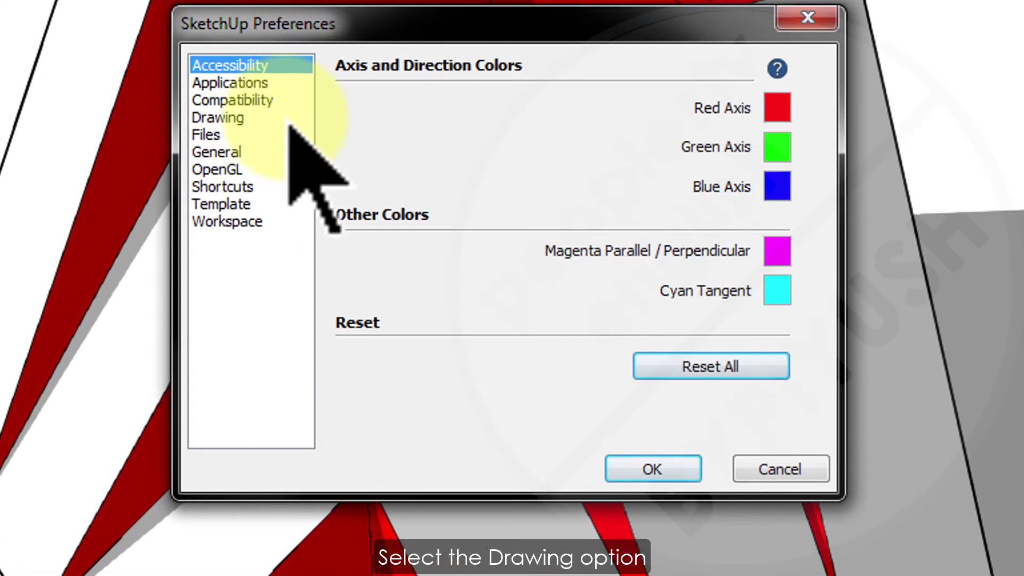
{"action": "left_click", "coordinate": [289, 122]}
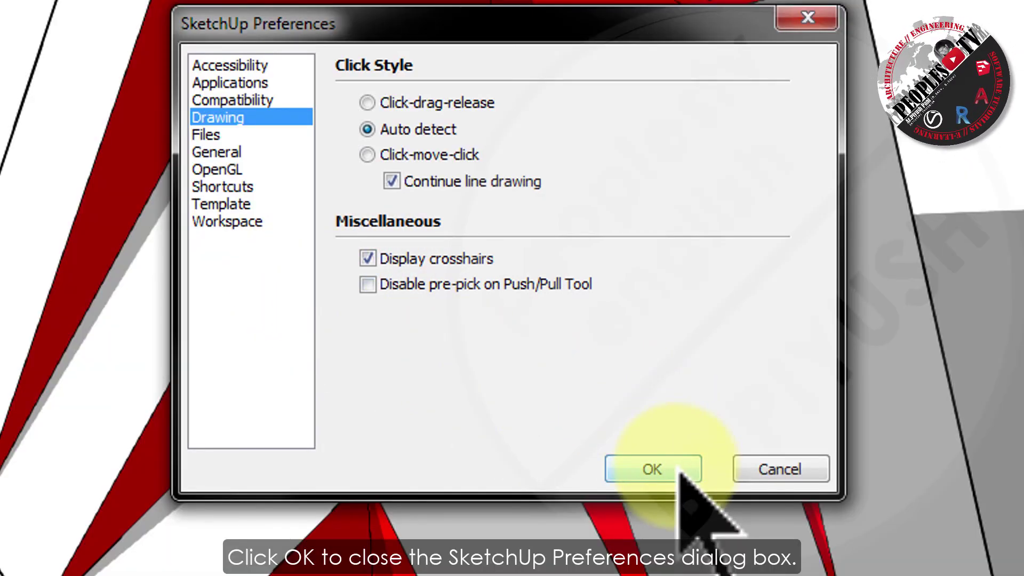
{"action": "left_click", "coordinate": [680, 470]}
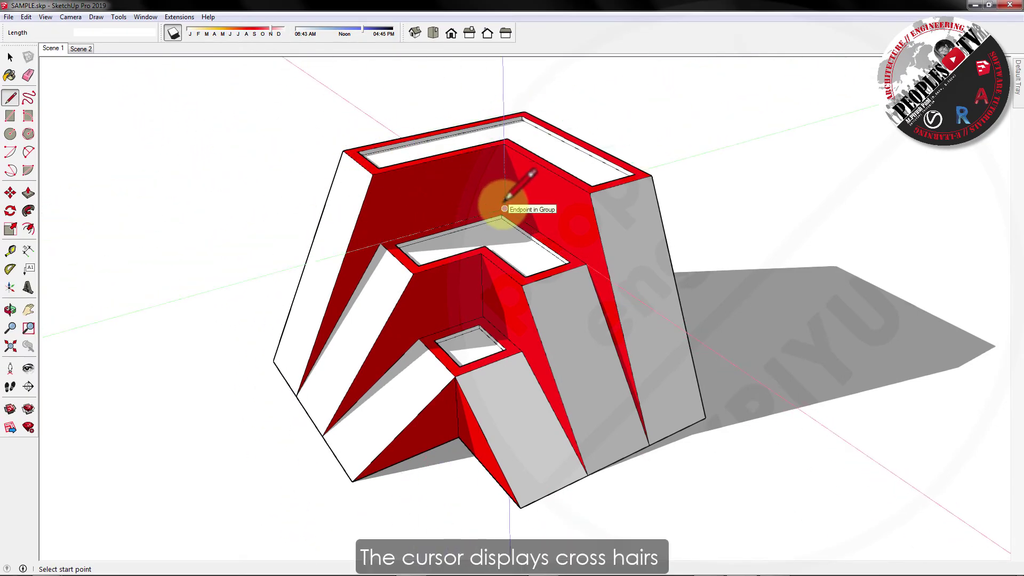
- Zoom and pan until the whole stepped model is visible, then switch to Select and clear the selection
{"action": "scroll", "coordinate": [504, 202], "scroll_direction": "up", "scroll_amount": 5}
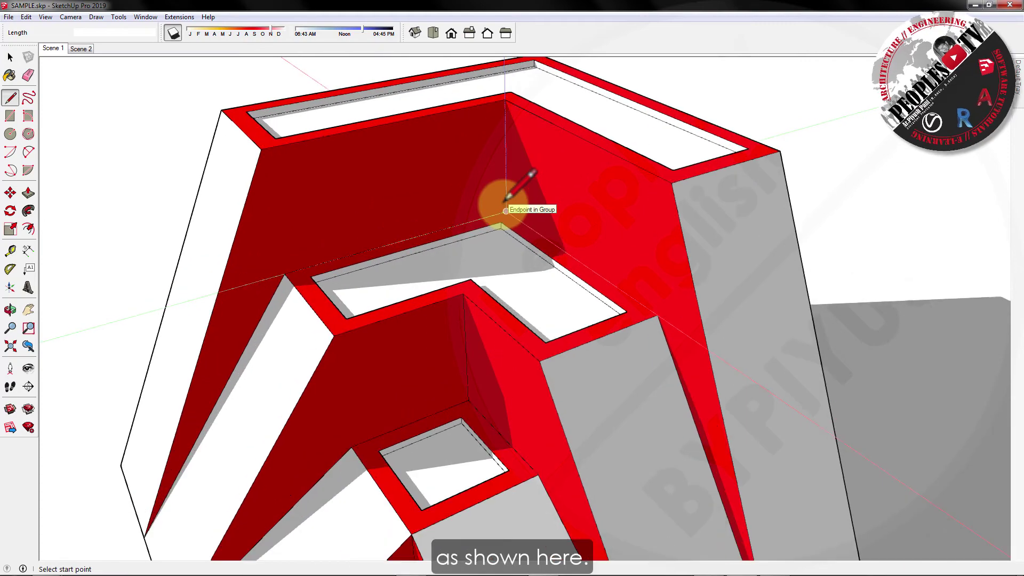
{"action": "scroll", "coordinate": [508, 216], "scroll_direction": "down", "scroll_amount": 5}
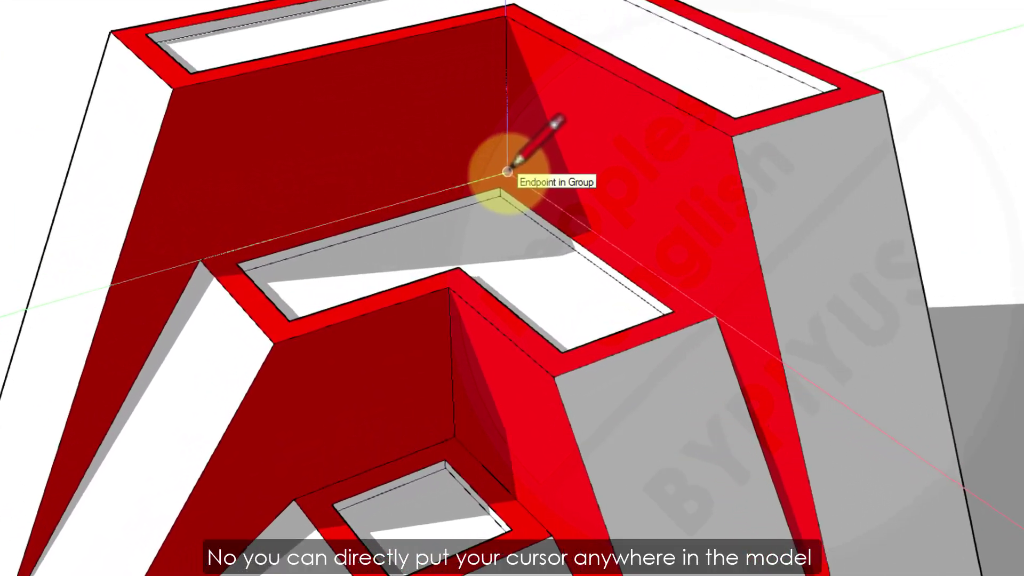
{"action": "middle_click_drag", "start_coordinate": [491, 157], "coordinate": [413, 181], "text": "shift"}
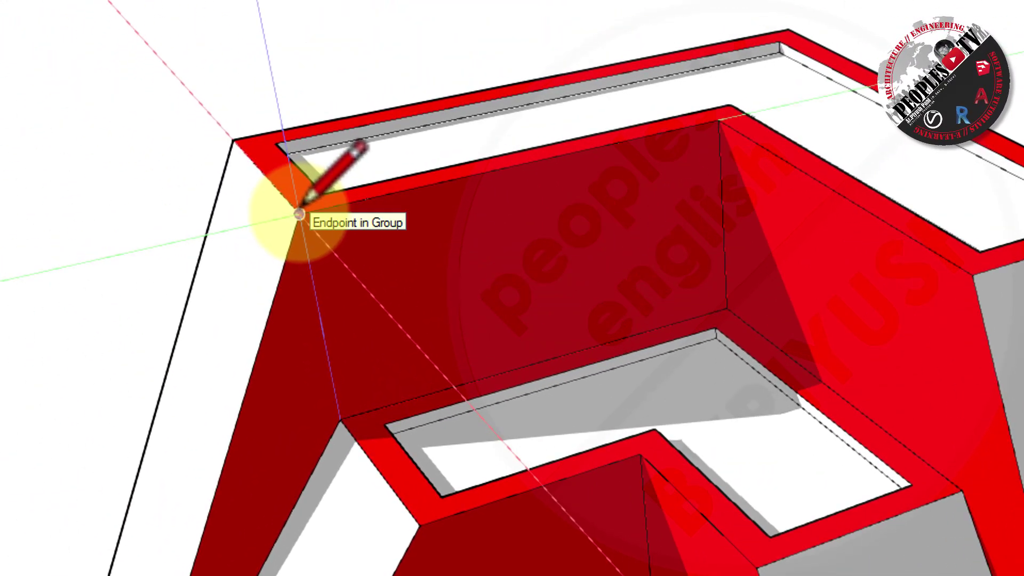
{"action": "left_click", "coordinate": [299, 213]}
{"action": "scroll", "coordinate": [377, 469], "scroll_direction": "down", "scroll_amount": 5}
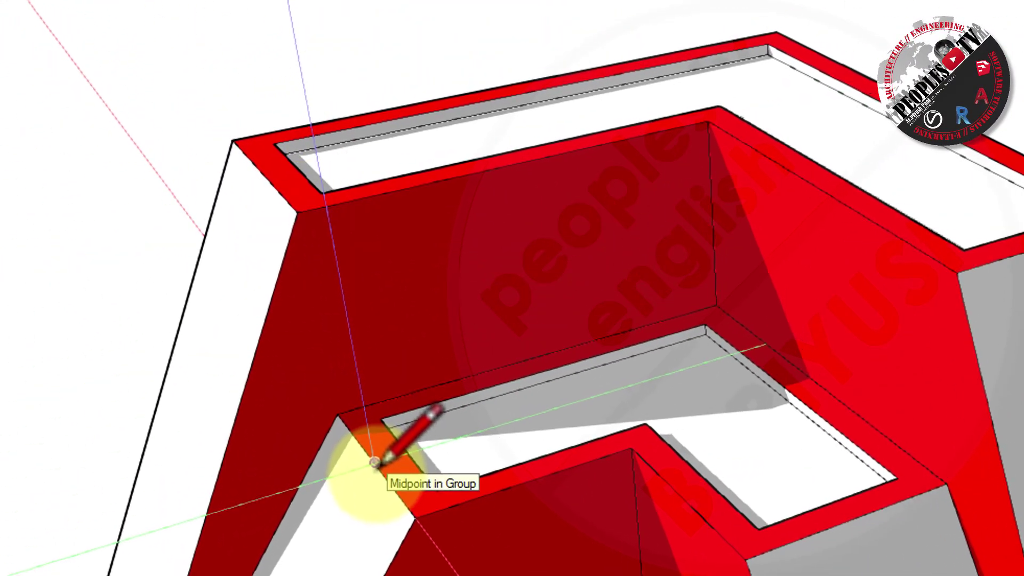
{"action": "scroll", "coordinate": [539, 264], "scroll_direction": "down", "scroll_amount": 4}
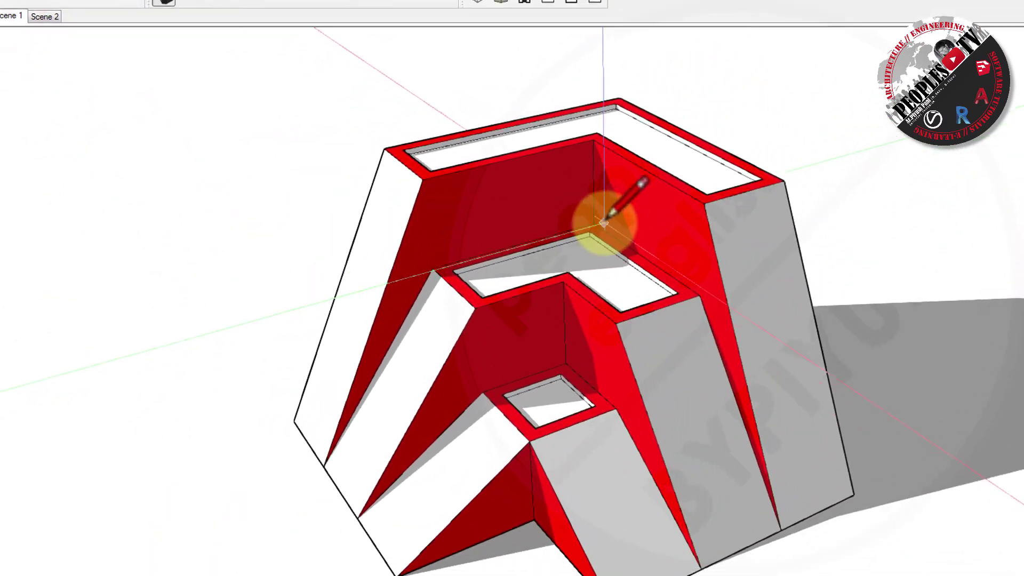
{"action": "key", "text": "space"}
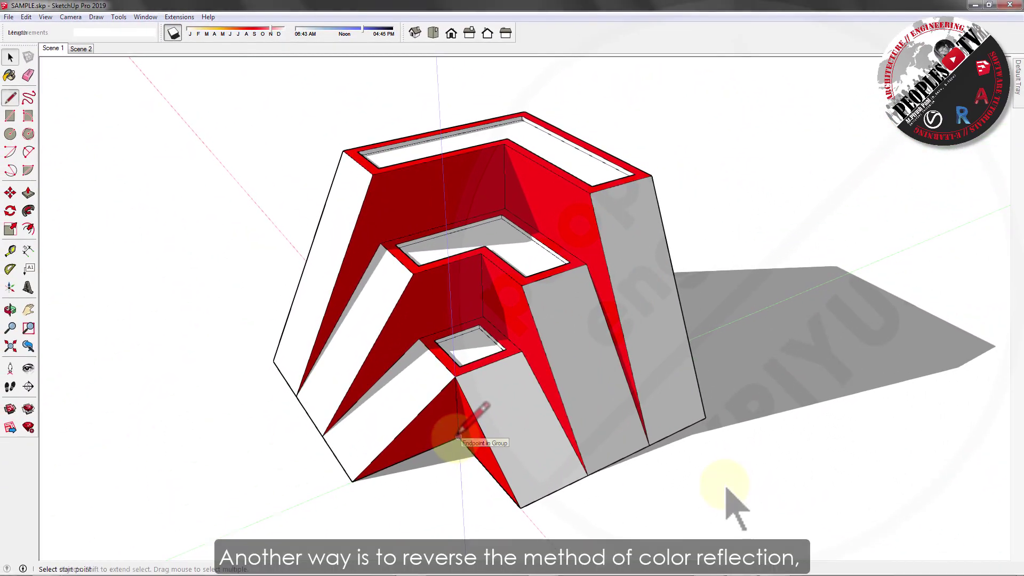
{"action": "left_click", "coordinate": [725, 486]}
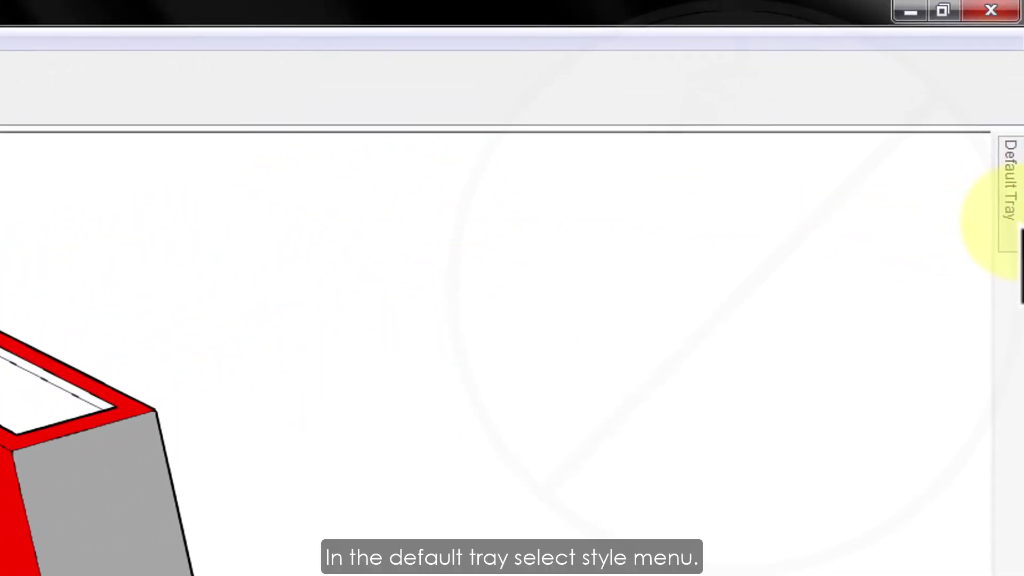
- In the Styles tray, keep the In Model style and change its edge colour from All same to By axis
{"action": "mouse_move", "coordinate": [1015, 136]}
{"action": "left_click", "coordinate": [639, 254]}
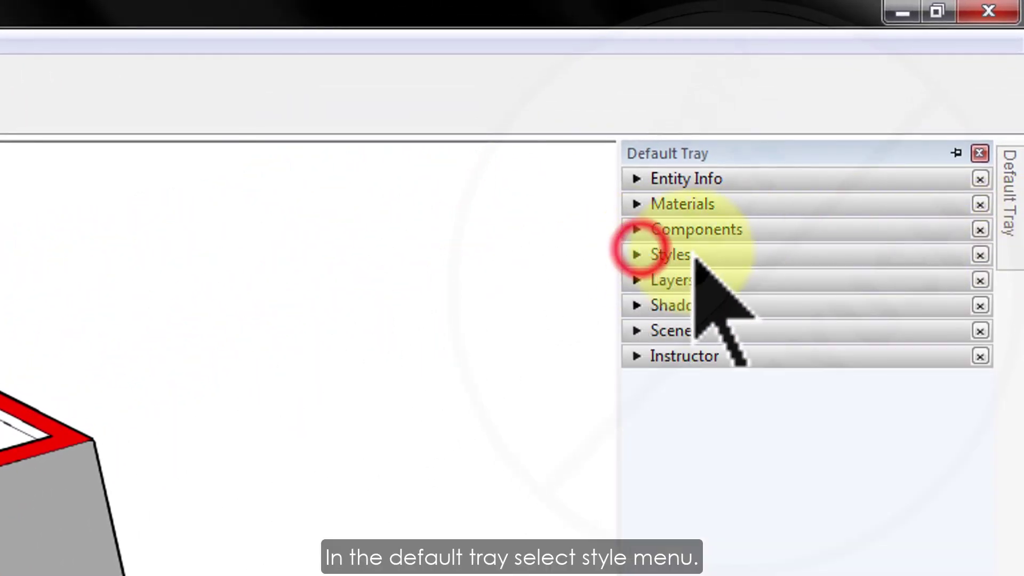
{"action": "left_click", "coordinate": [789, 256]}
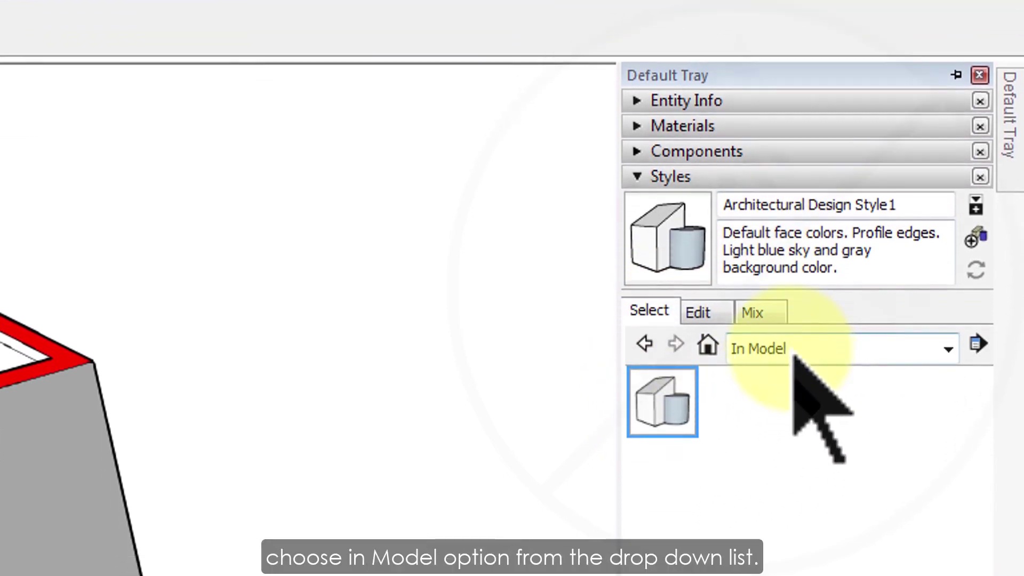
{"action": "left_click", "coordinate": [883, 349]}
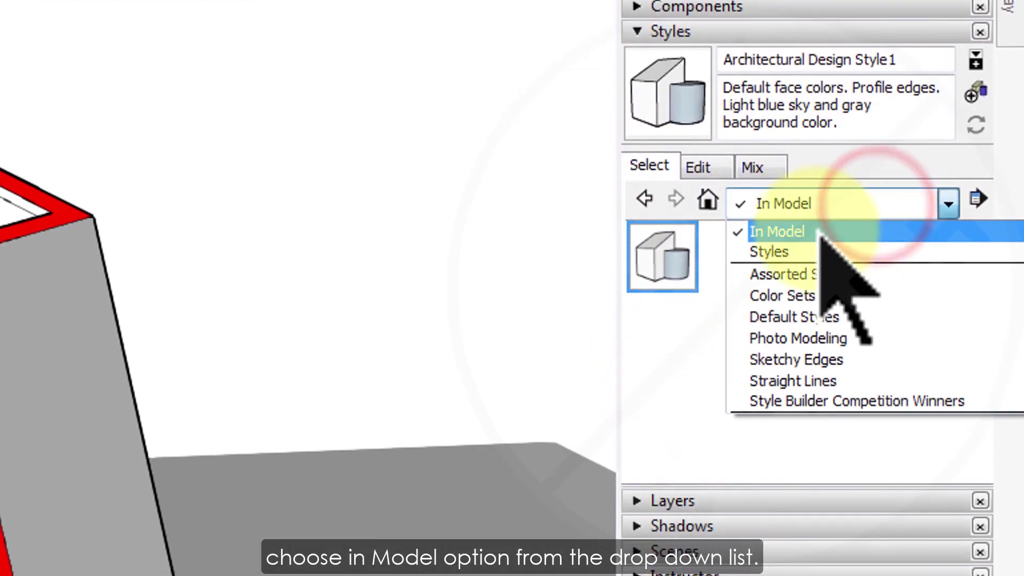
{"action": "left_click", "coordinate": [929, 231]}
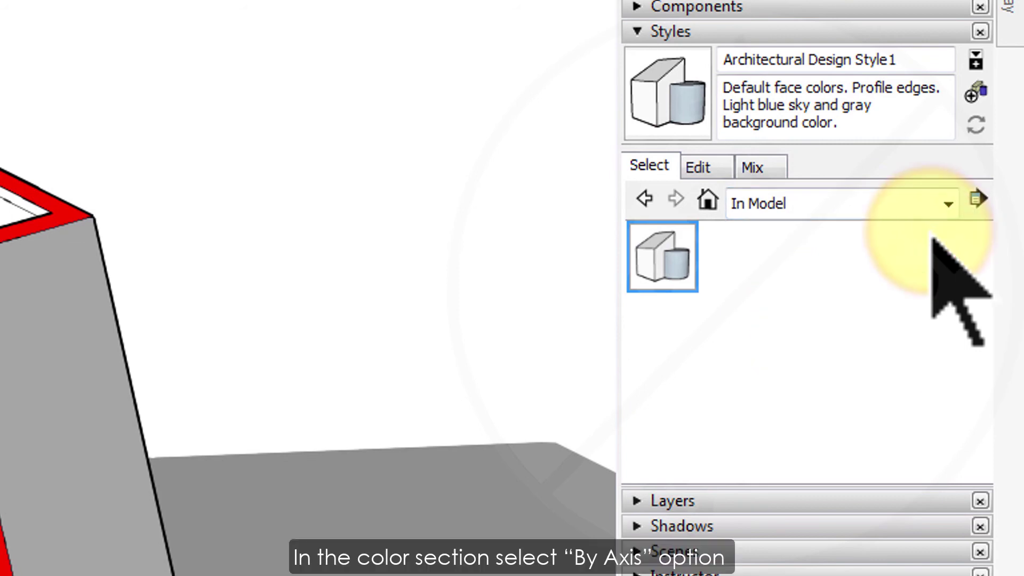
{"action": "left_click", "coordinate": [714, 169]}
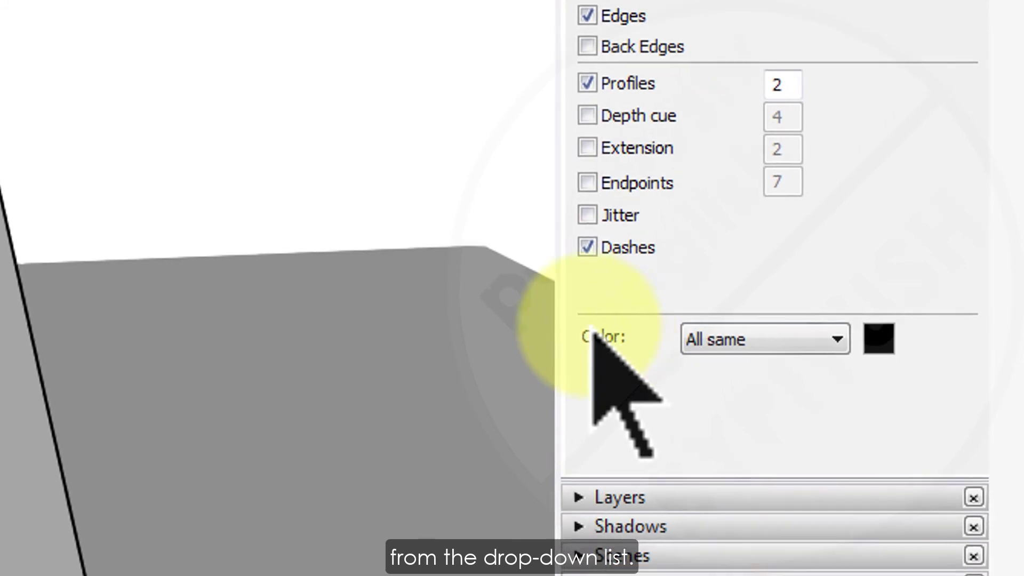
{"action": "left_click", "coordinate": [816, 339]}
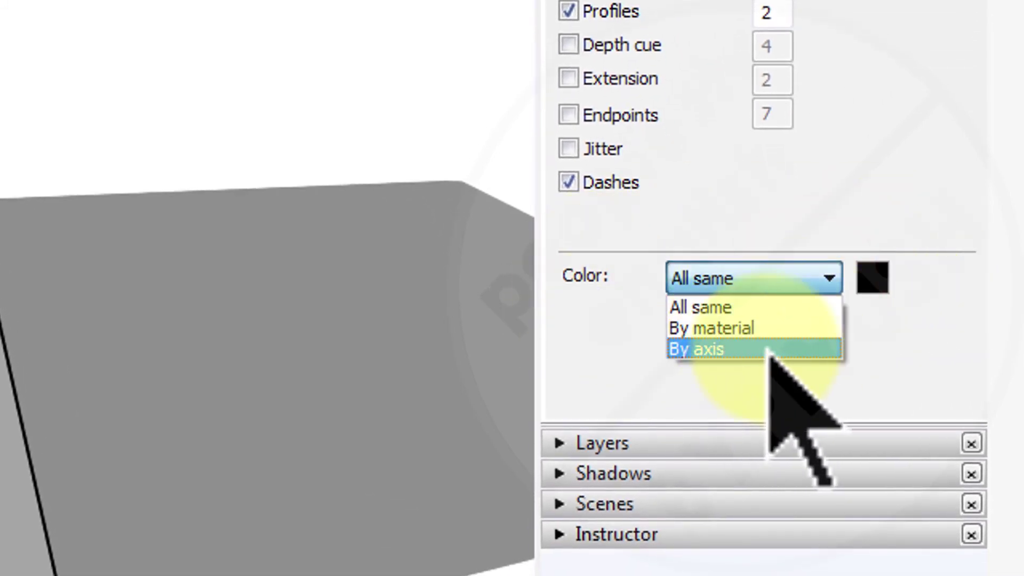
{"action": "left_click", "coordinate": [822, 351]}
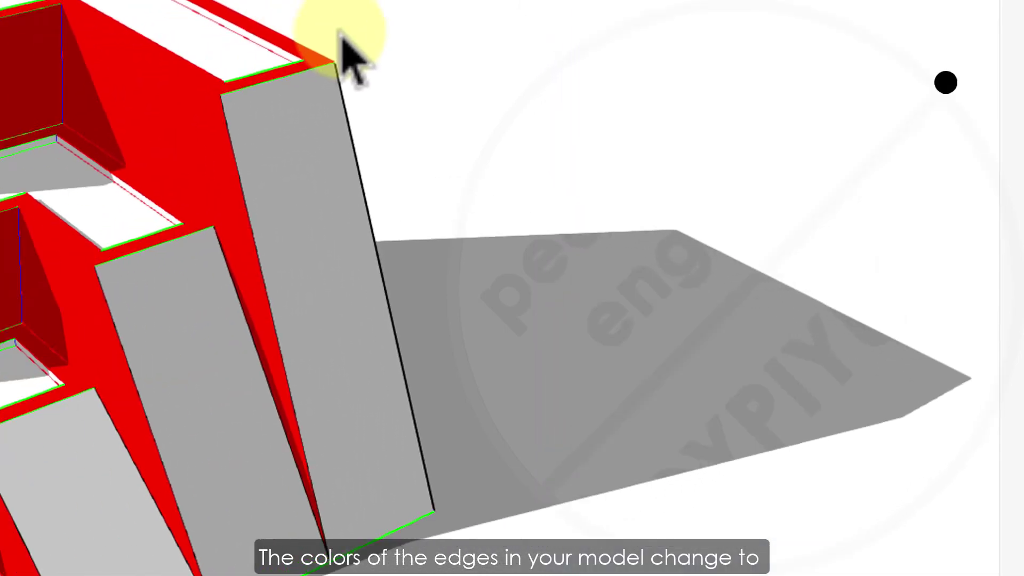
{"action": "mouse_move", "coordinate": [343, 46]}
{"action": "middle_mouse_down"}
{"action": "mouse_move", "coordinate": [228, 103]}
{"action": "mouse_move", "coordinate": [114, 119]}
{"action": "mouse_move", "coordinate": [72, 113]}
{"action": "middle_mouse_up"}
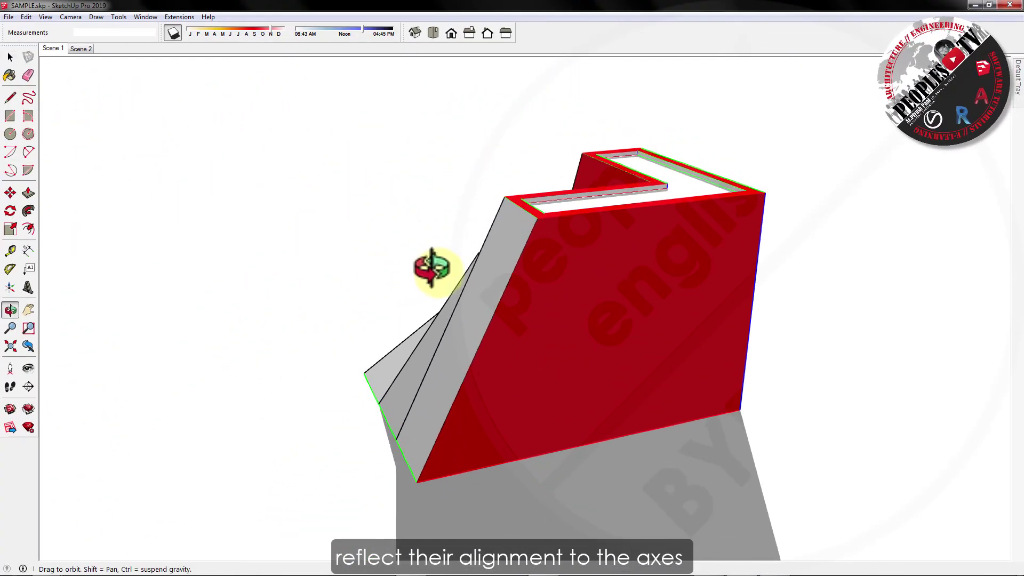
{"action": "middle_click_drag", "start_coordinate": [430, 267], "coordinate": [82, 235]}
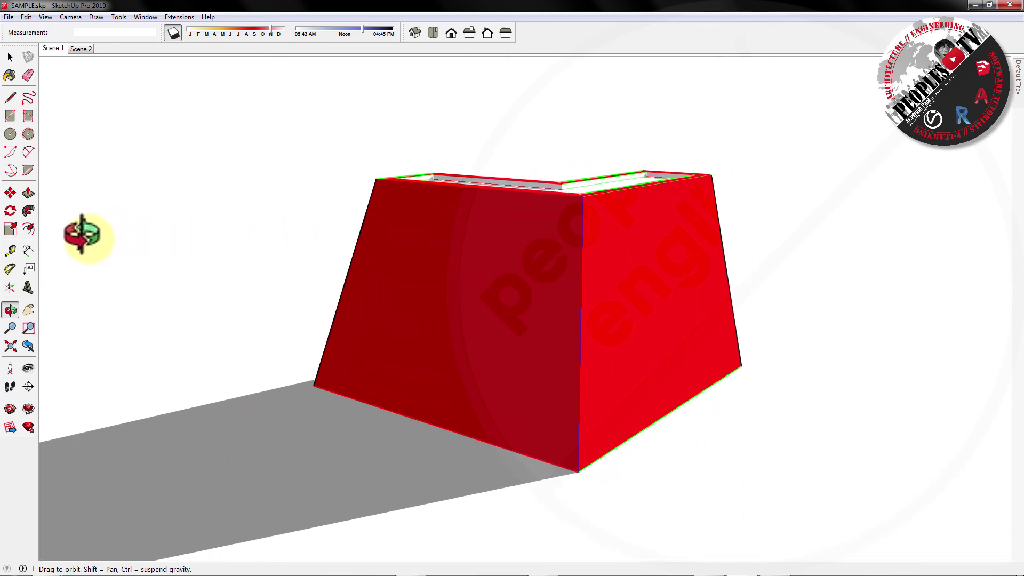
{"action": "middle_click_drag", "start_coordinate": [484, 306], "coordinate": [99, 250]}
{"action": "middle_click_drag", "start_coordinate": [408, 252], "coordinate": [373, 328]}
{"action": "scroll", "coordinate": [607, 476], "scroll_direction": "up", "scroll_amount": 6}
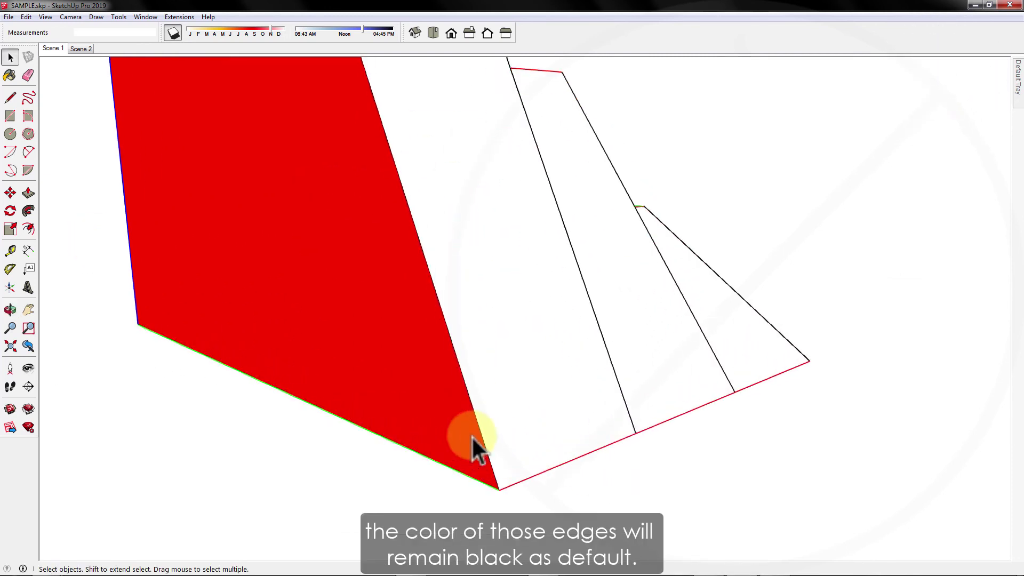
{"action": "middle_click_drag", "start_coordinate": [502, 428], "coordinate": [832, 423]}
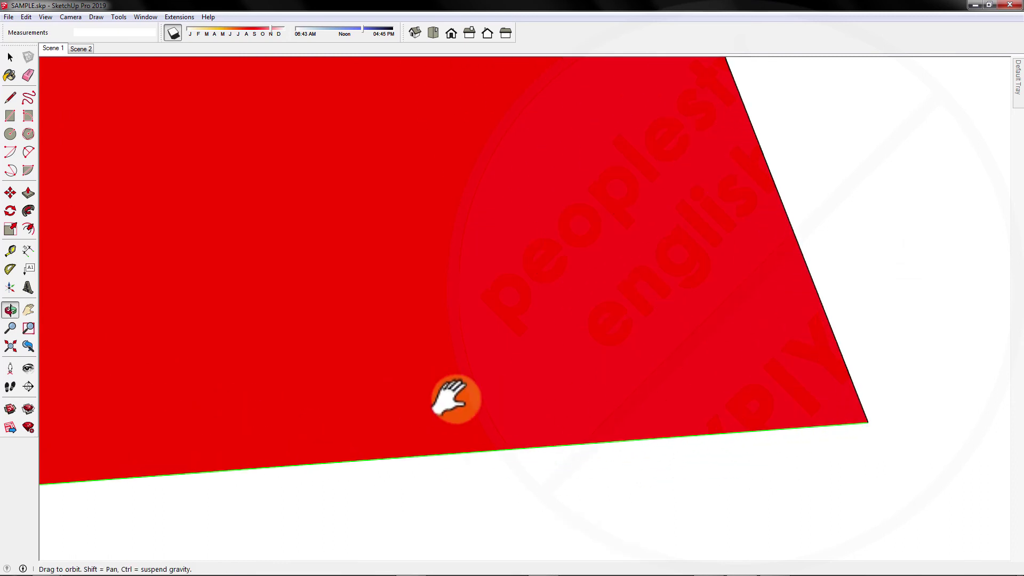
{"action": "middle_click_drag", "start_coordinate": [457, 400], "coordinate": [826, 424], "text": "shift"}
{"action": "middle_click_drag", "start_coordinate": [522, 431], "coordinate": [754, 428], "text": "shift"}
{"action": "scroll", "coordinate": [754, 428], "scroll_direction": "down", "scroll_amount": 2}
{"action": "middle_click_drag", "start_coordinate": [599, 411], "coordinate": [373, 456], "text": "shift"}
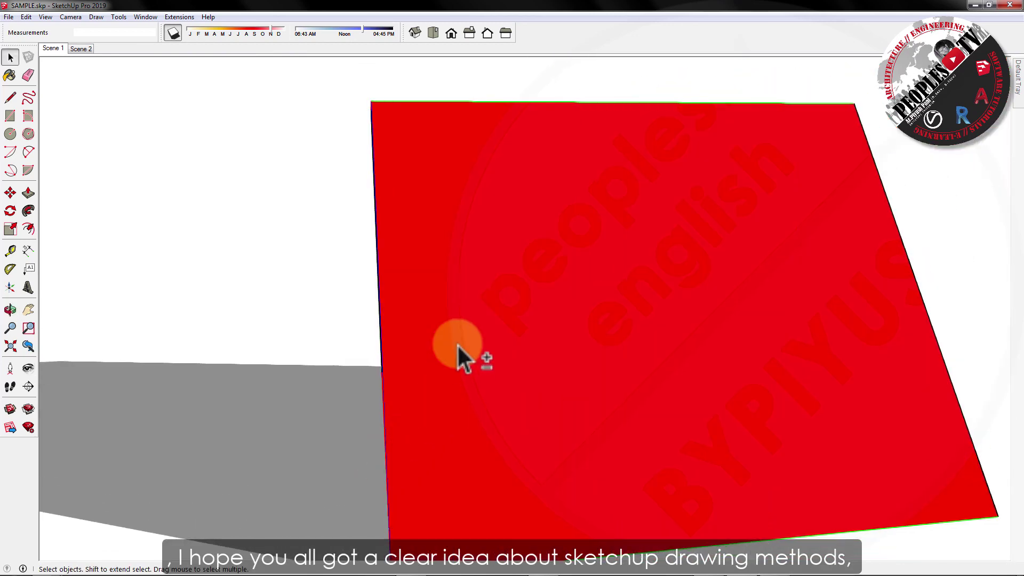
- Orbit around the L-shaped top, then restore the Scene 1 view of the whole stepped model
{"action": "middle_click_drag", "start_coordinate": [457, 344], "coordinate": [256, 487]}
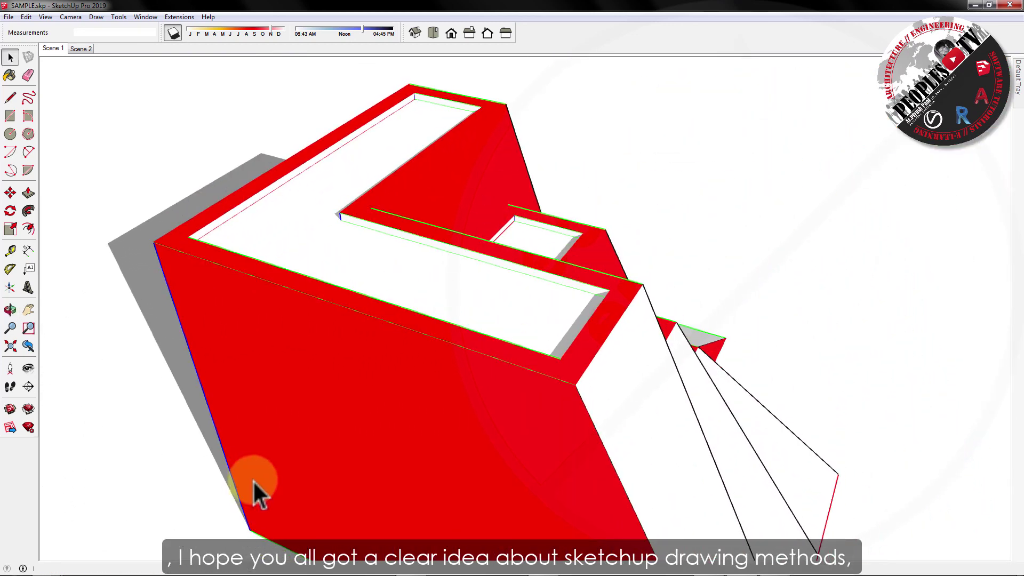
{"action": "middle_click_drag", "start_coordinate": [609, 427], "coordinate": [171, 446]}
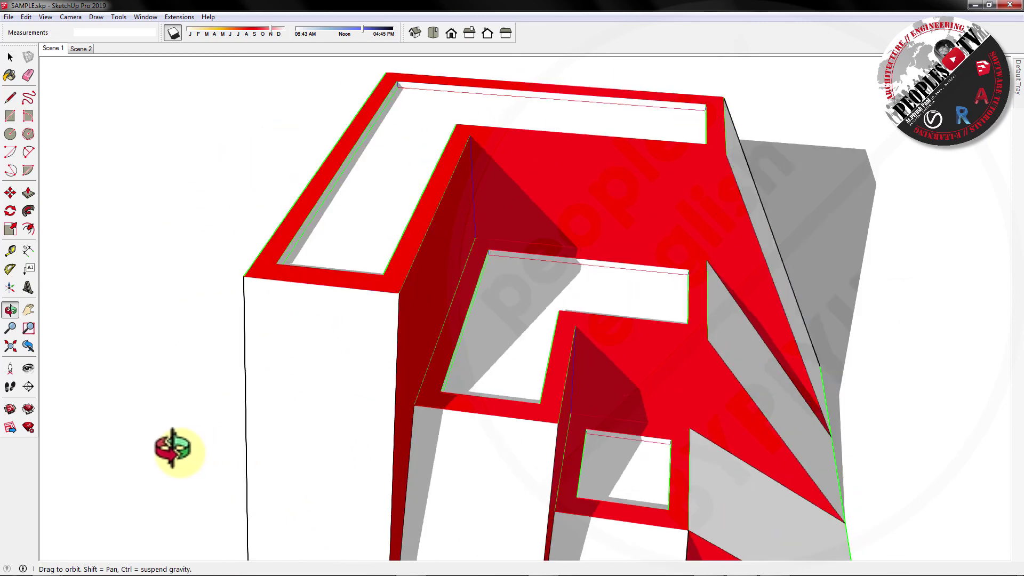
{"action": "middle_click_drag", "start_coordinate": [560, 423], "coordinate": [359, 408]}
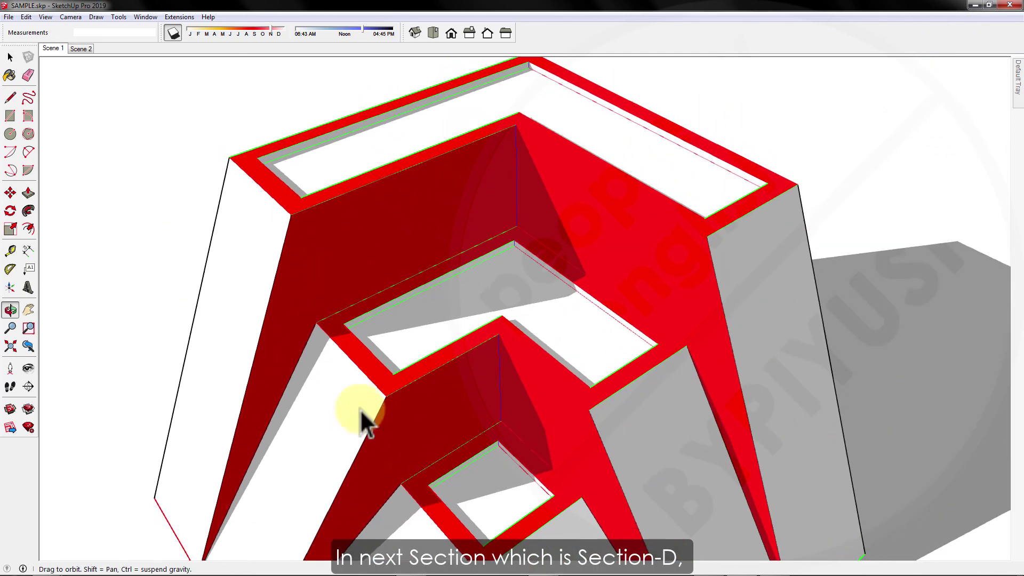
{"action": "left_click", "coordinate": [58, 48]}
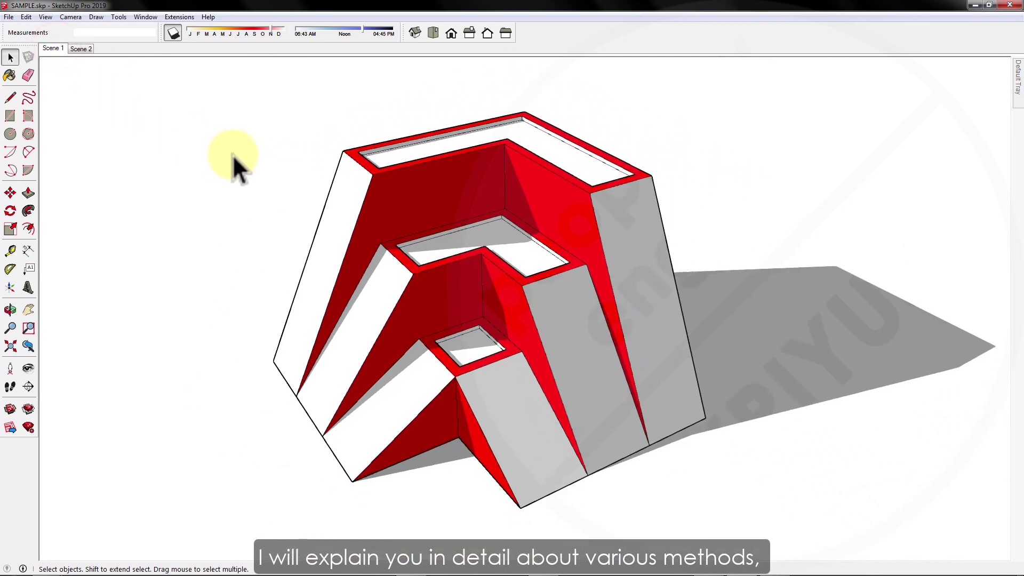